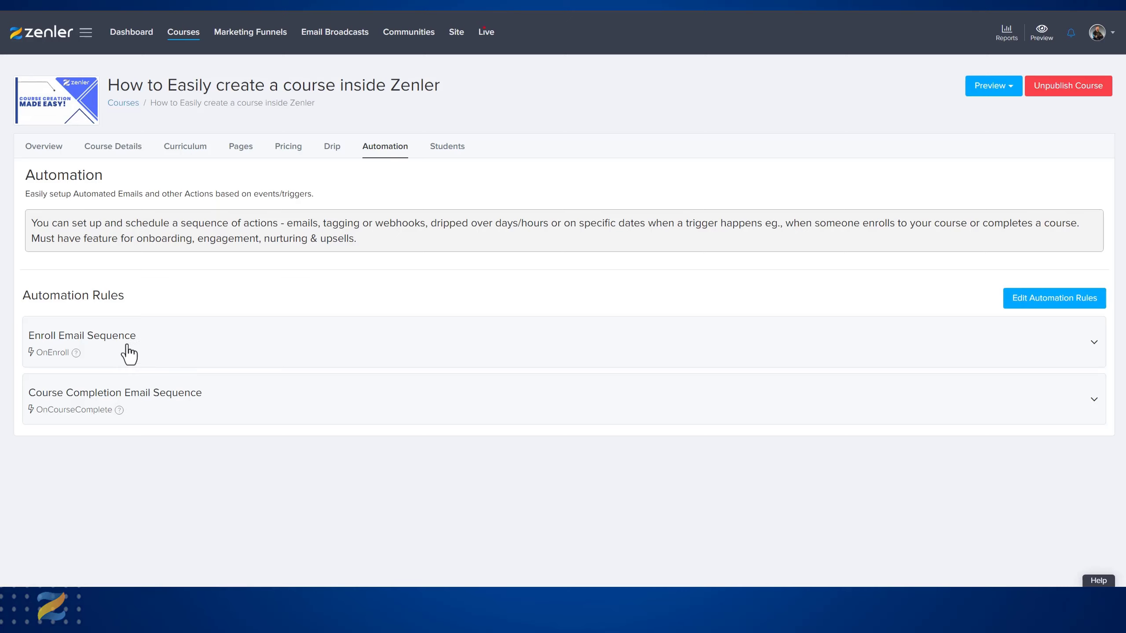
Expand the Enroll and Course Completion email sequences to review the emails each one contains
click(239, 341)
scroll(240, 342, down, 1)
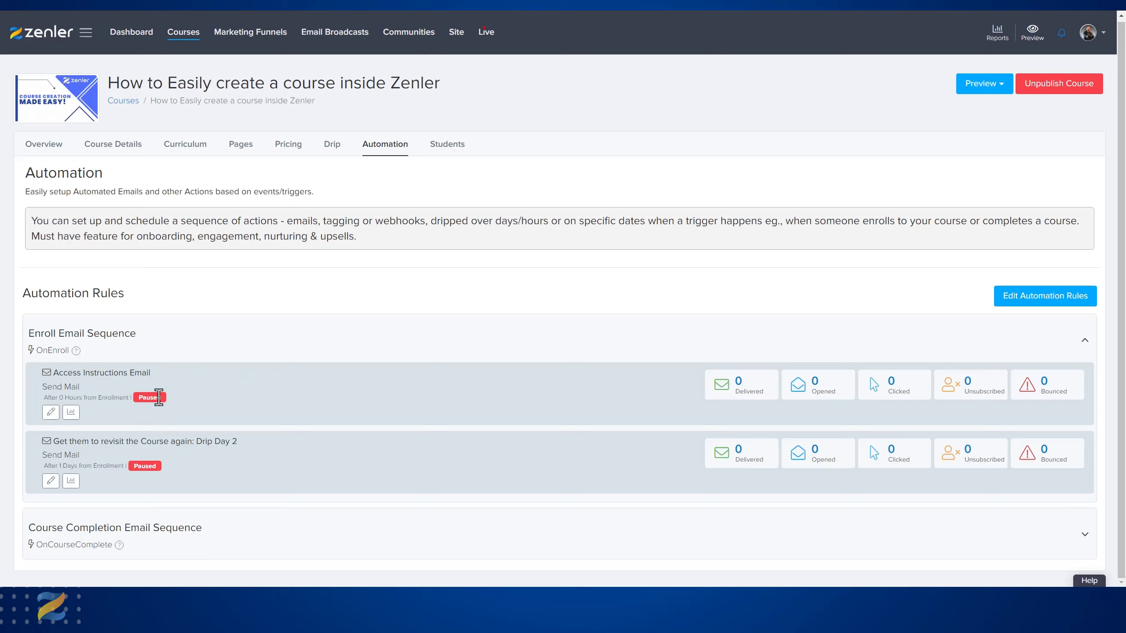
click(216, 545)
scroll(261, 392, down, 2)
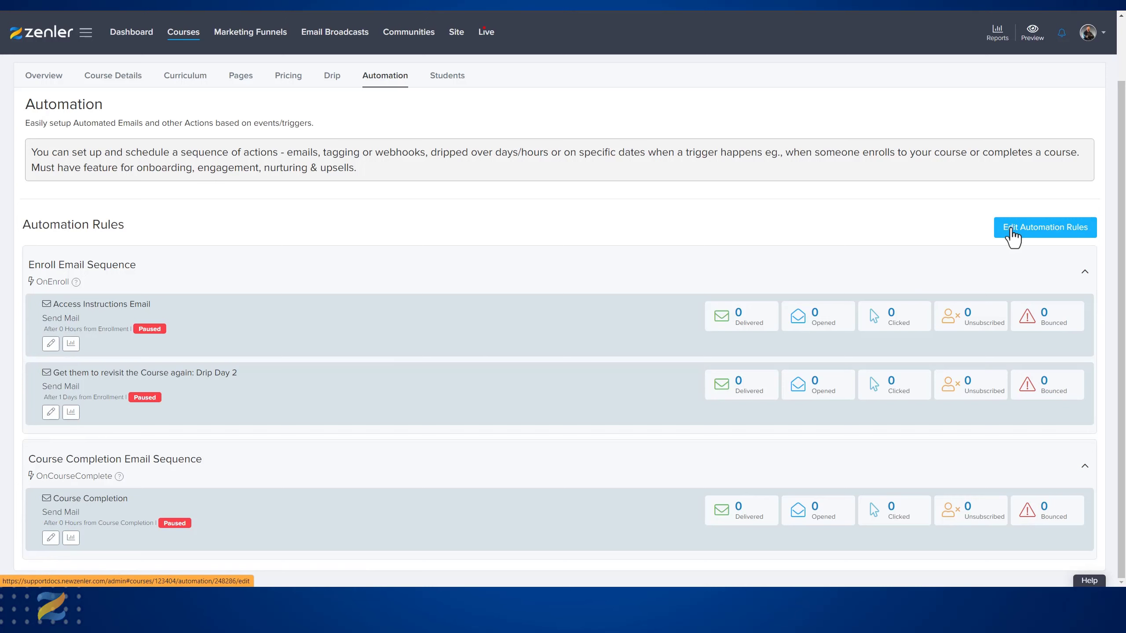
Open the automation rules for editing and bring up the mail content of the Access Instructions Email action
click(1011, 230)
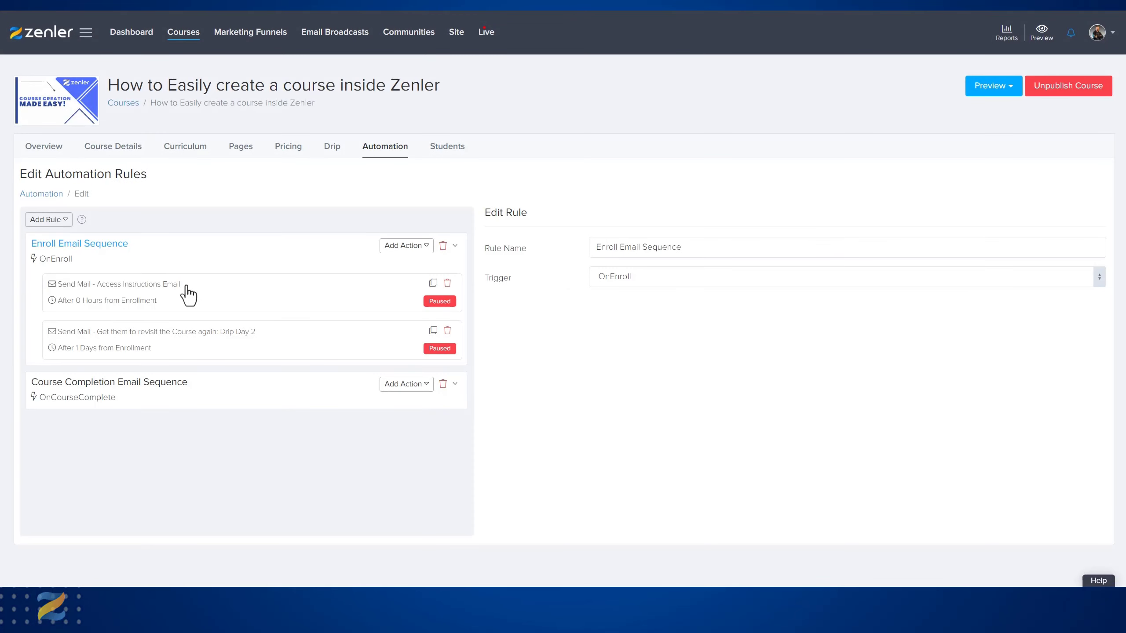
click(155, 300)
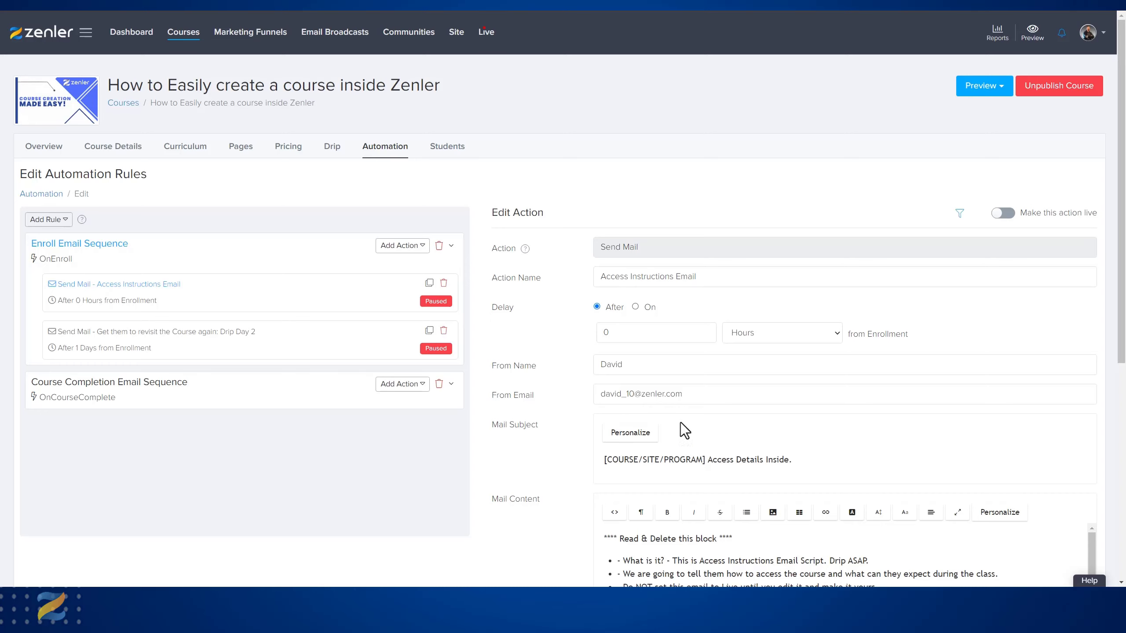
scroll(786, 374, down, 5)
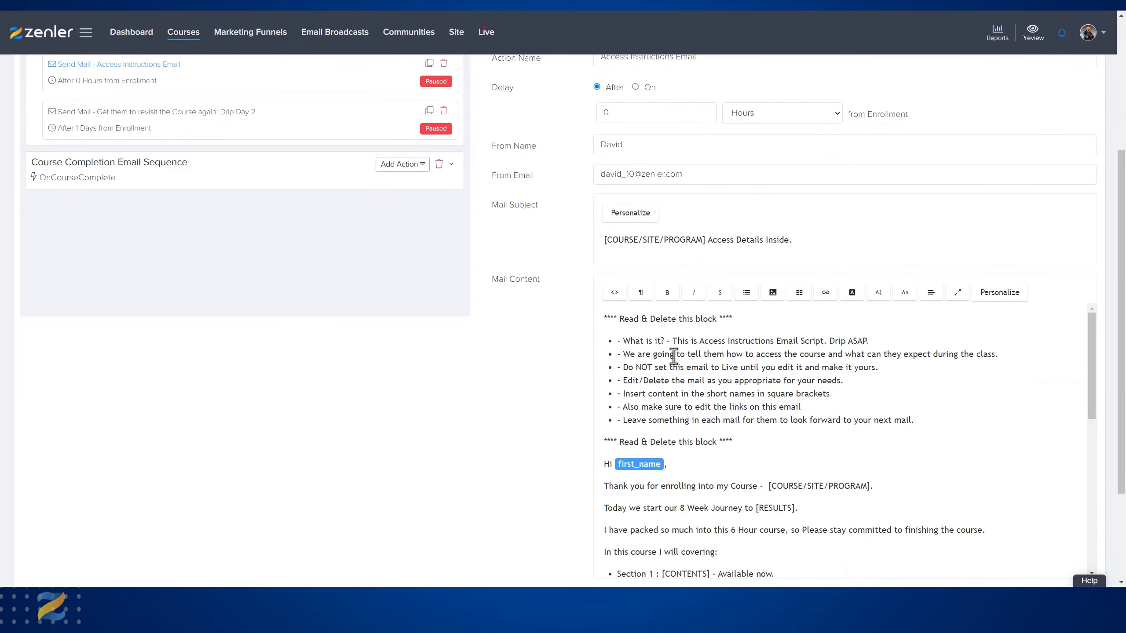
Delete the "Read & Delete this block" instructions from the mail content, including the blank lines left above the greeting
drag(605, 318, 749, 440)
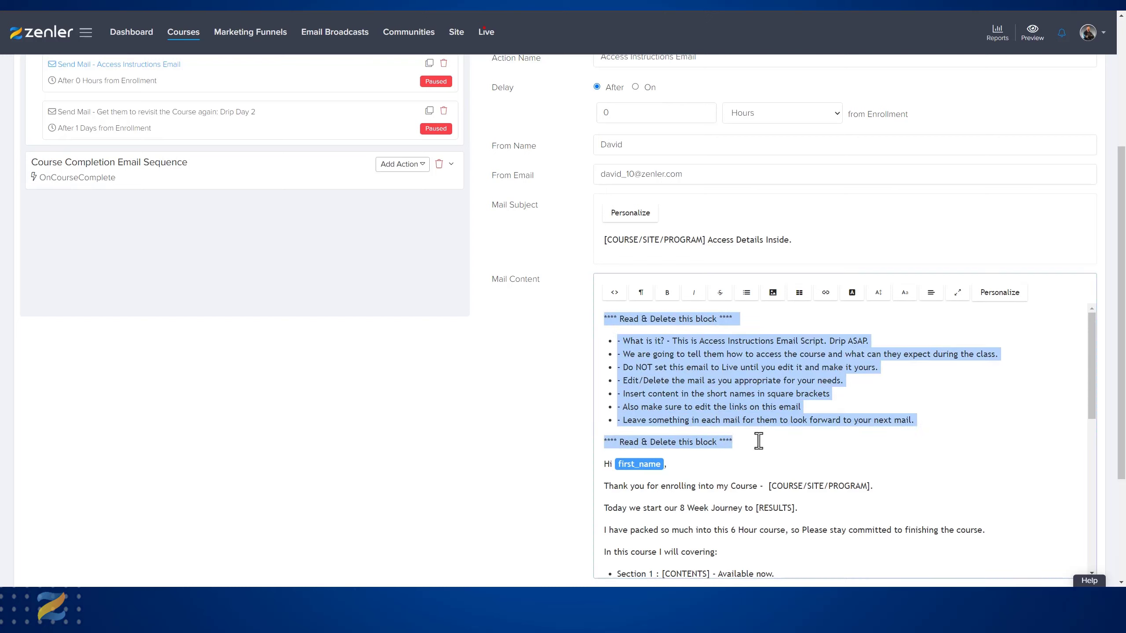
click(744, 443)
drag(741, 440, 591, 315)
click(695, 382)
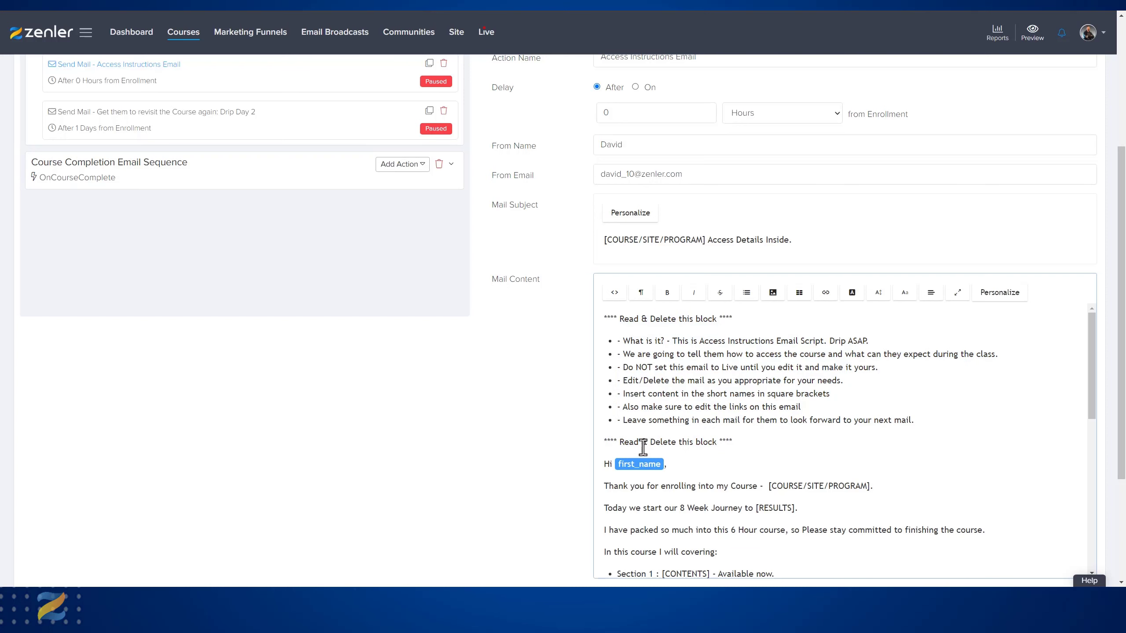
drag(744, 441, 582, 322)
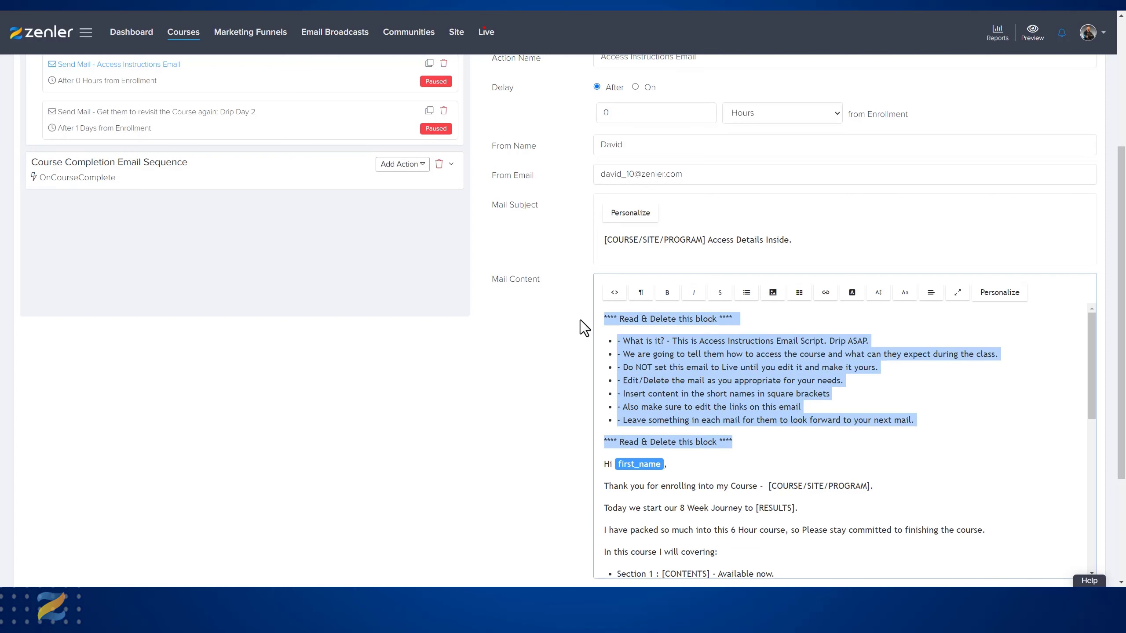
key(BackSpace)
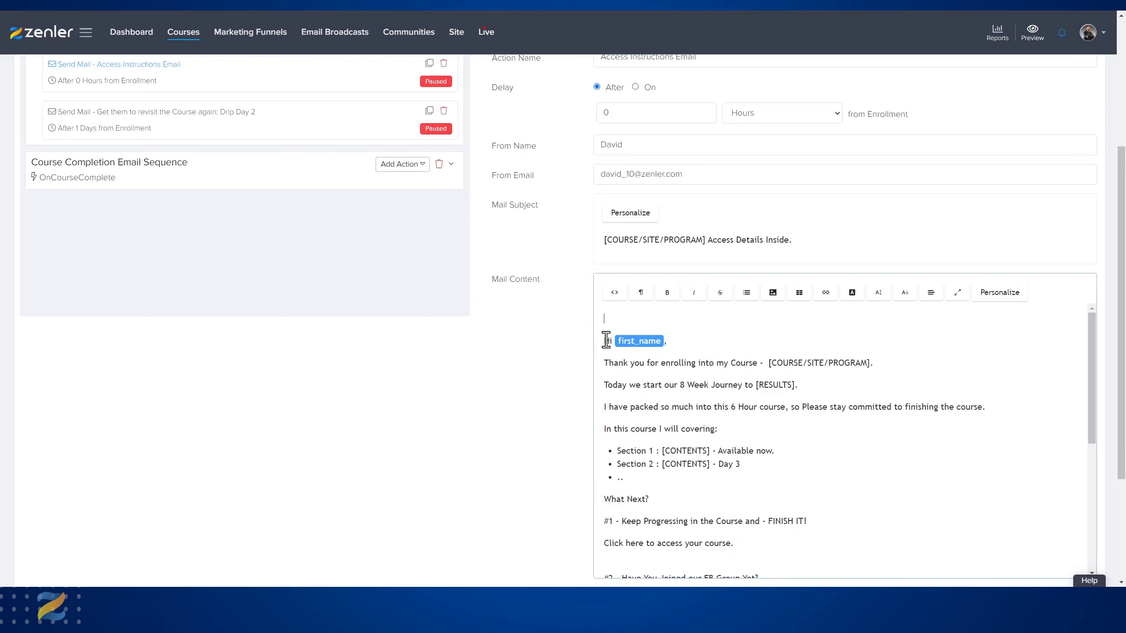
key(BackSpace)
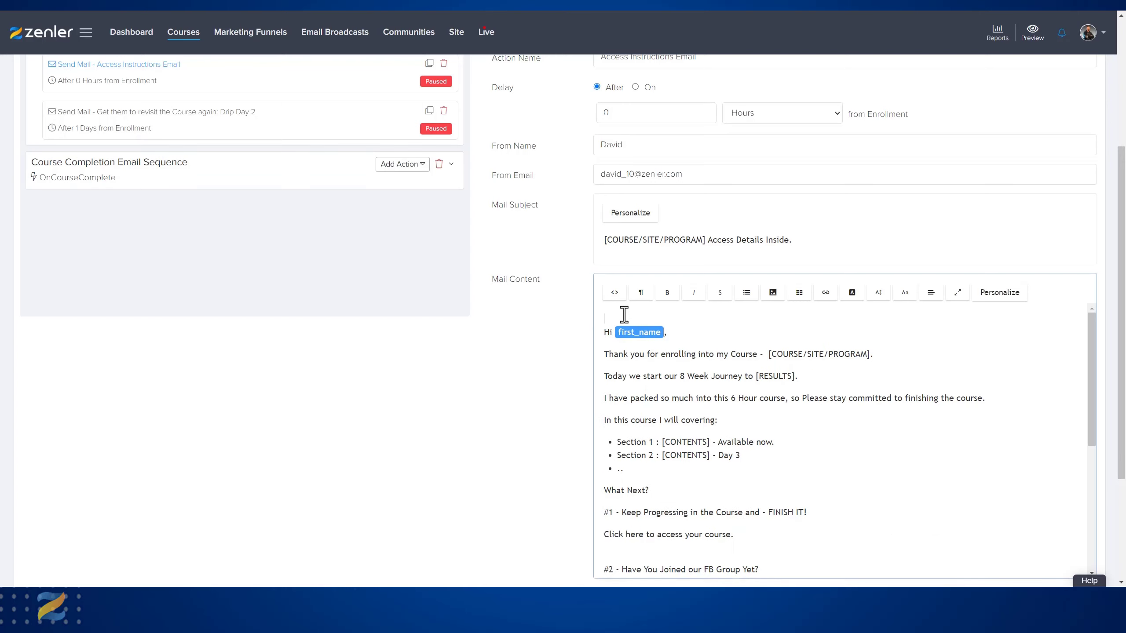
click(598, 334)
key(BackSpace)
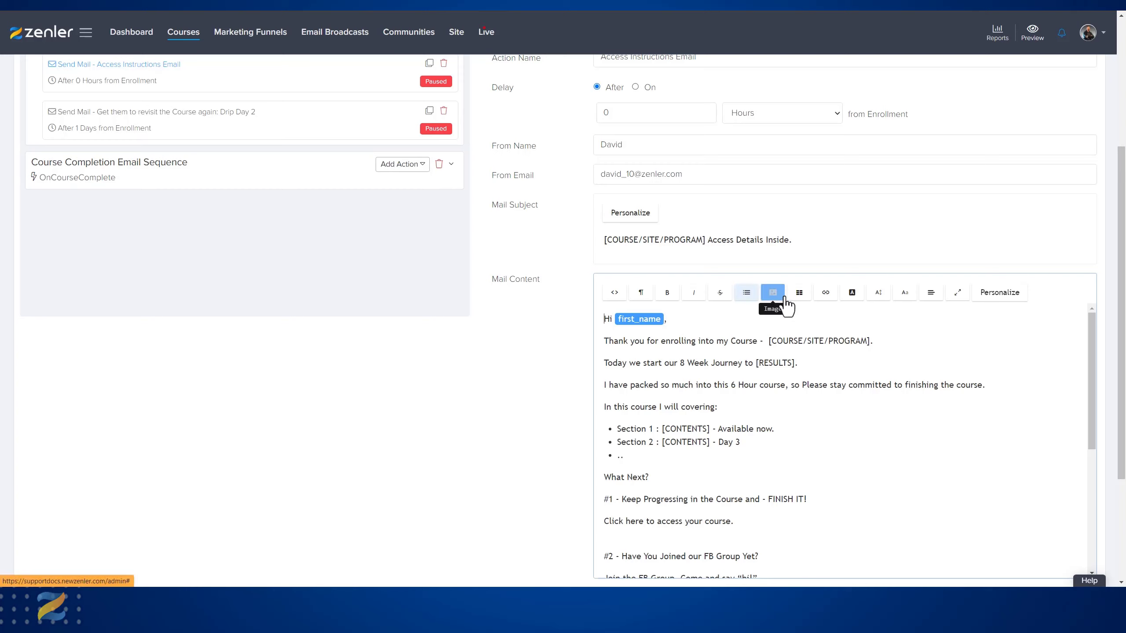
Examine the placeholder in the mail subject and the template text and placeholders throughout the mail content
click(638, 239)
drag(710, 242, 602, 242)
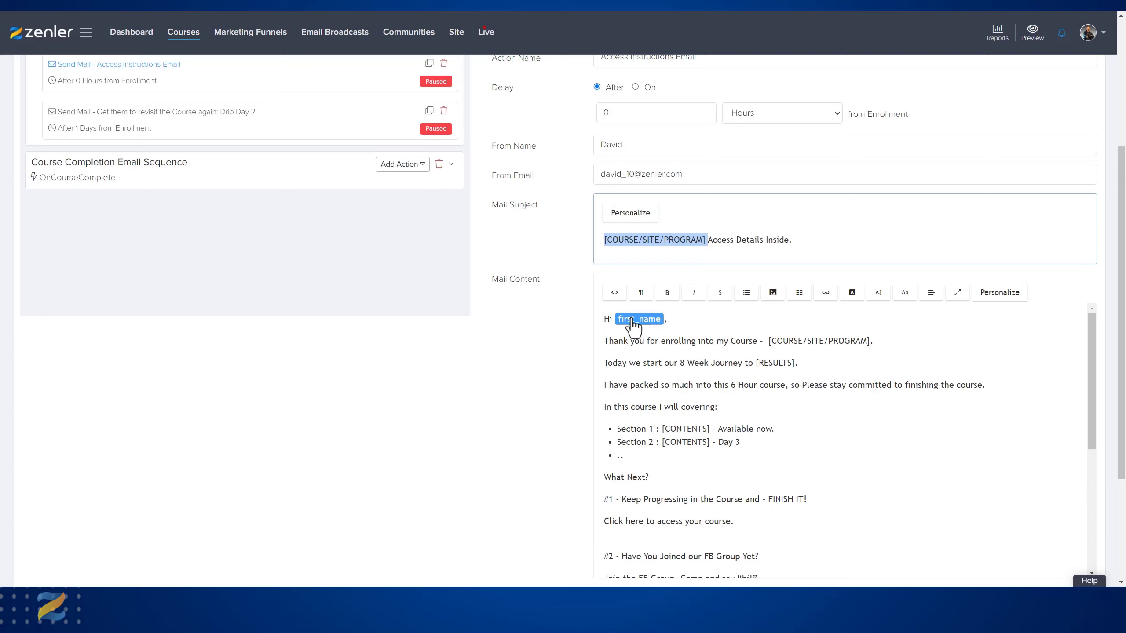
drag(607, 341, 898, 338)
click(646, 364)
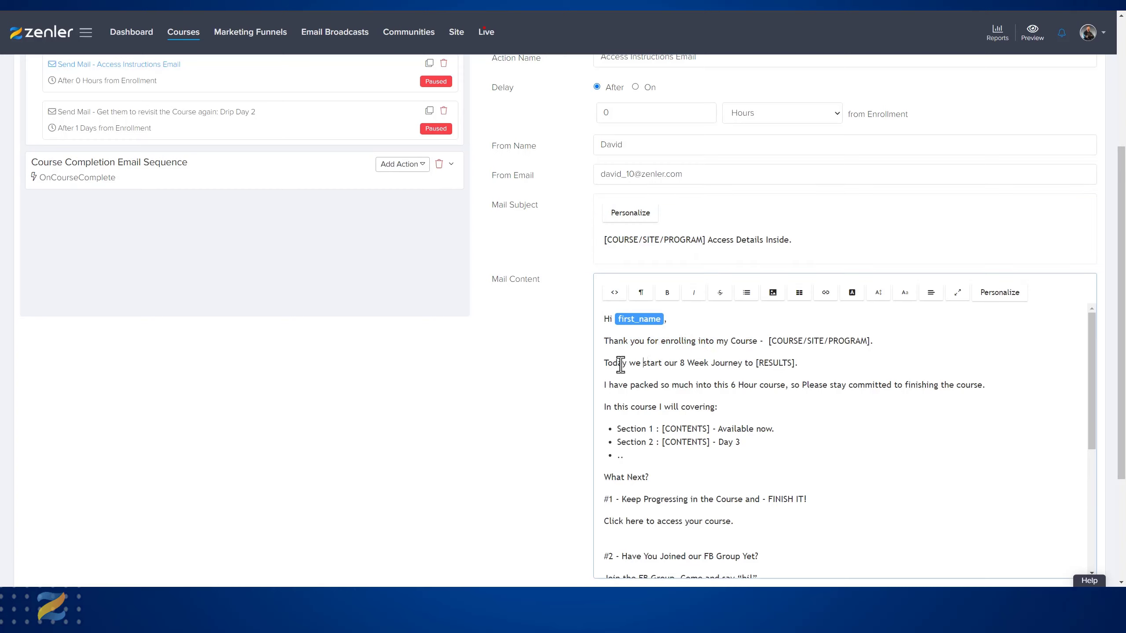
drag(606, 364, 788, 363)
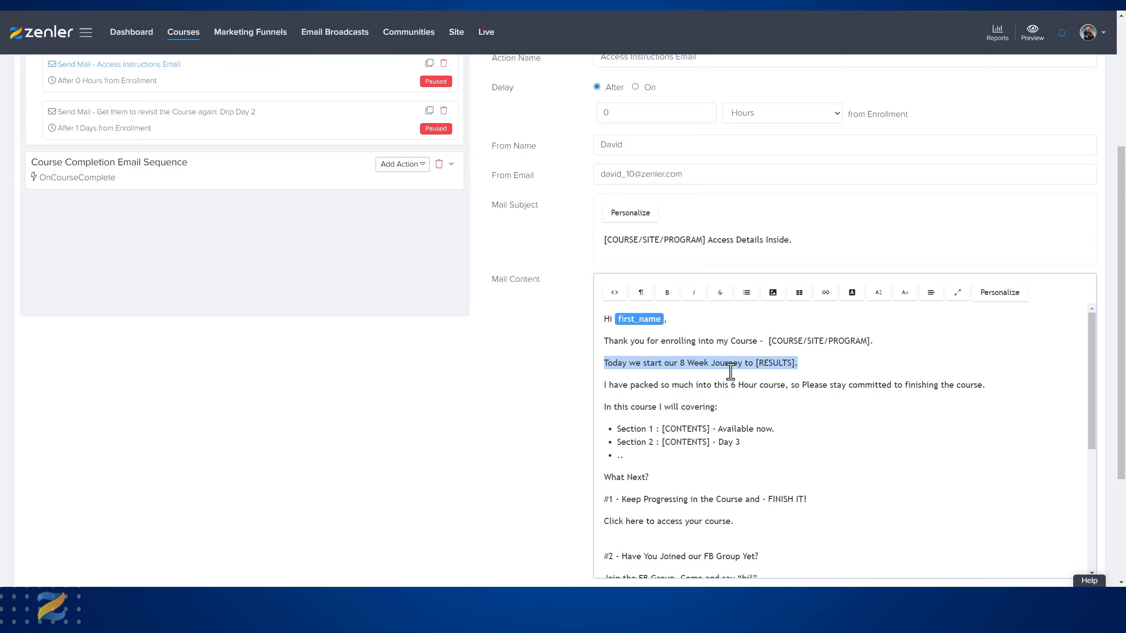
click(715, 364)
drag(647, 389, 960, 385)
scroll(837, 412, down, 4)
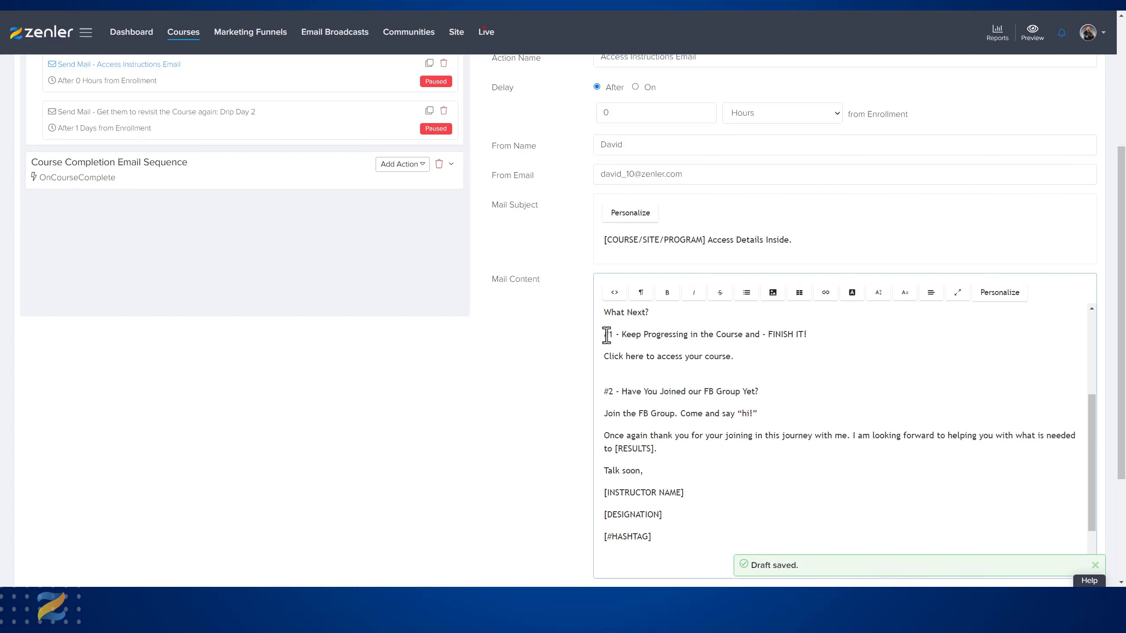
drag(607, 334, 739, 358)
click(701, 400)
scroll(740, 417, up, 4)
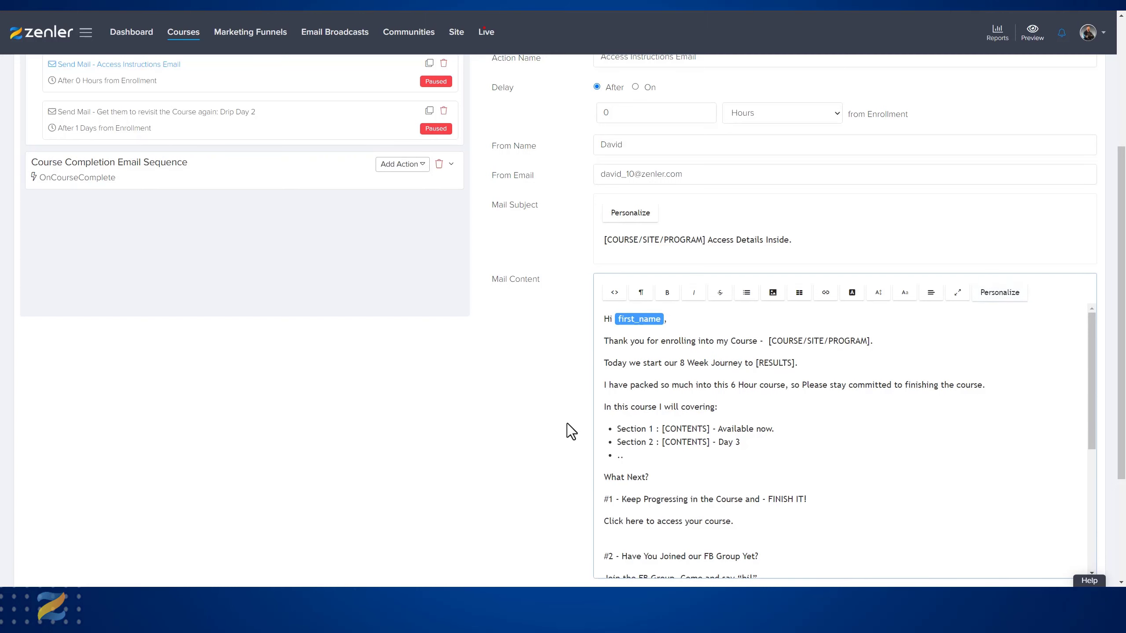
Preview the Access Instructions email to see how its greeting and placeholders render, and close the preview
scroll(566, 423, down, 4)
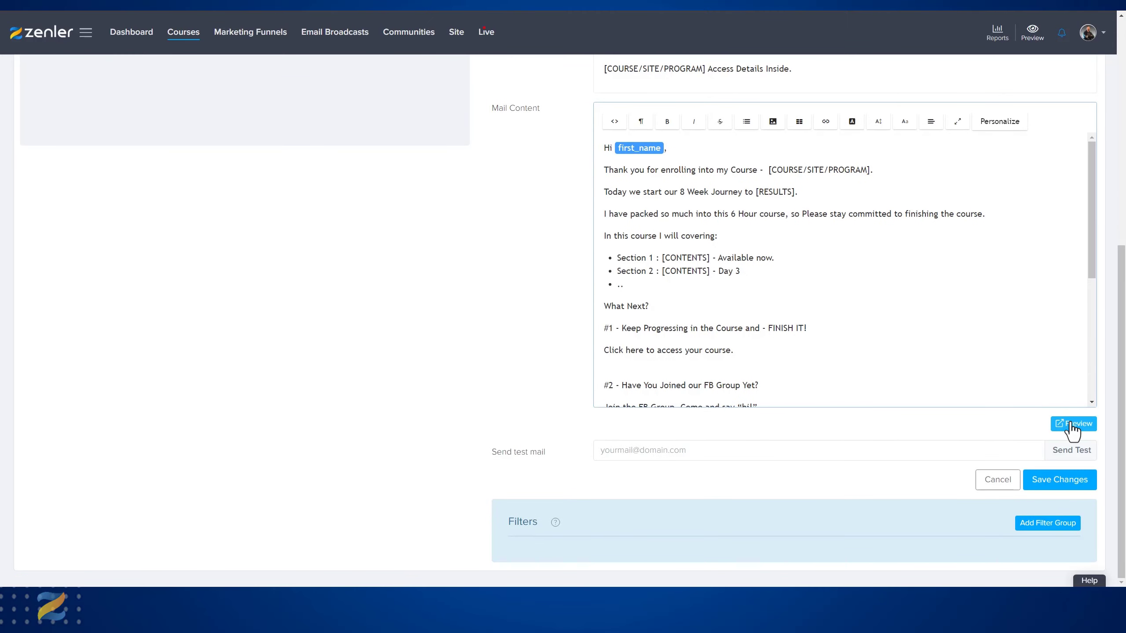
click(1073, 424)
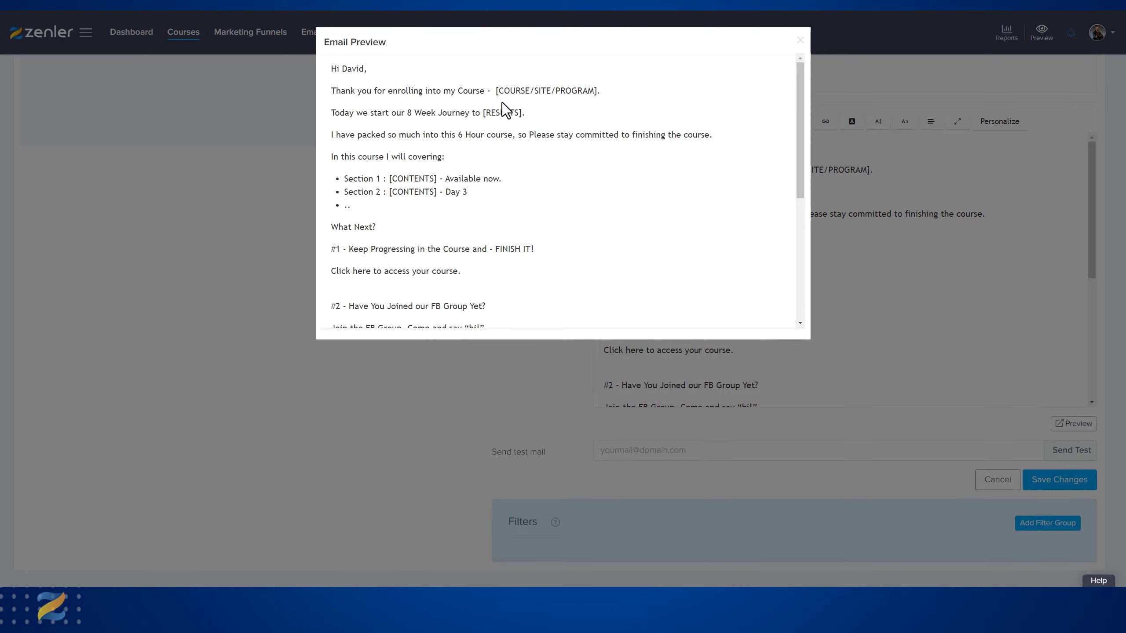
click(800, 40)
Replace the [COURSE/SITE/PROGRAM] placeholder in the mail content's thank-you sentence with the course_name personalization tag
scroll(513, 334, up, 3)
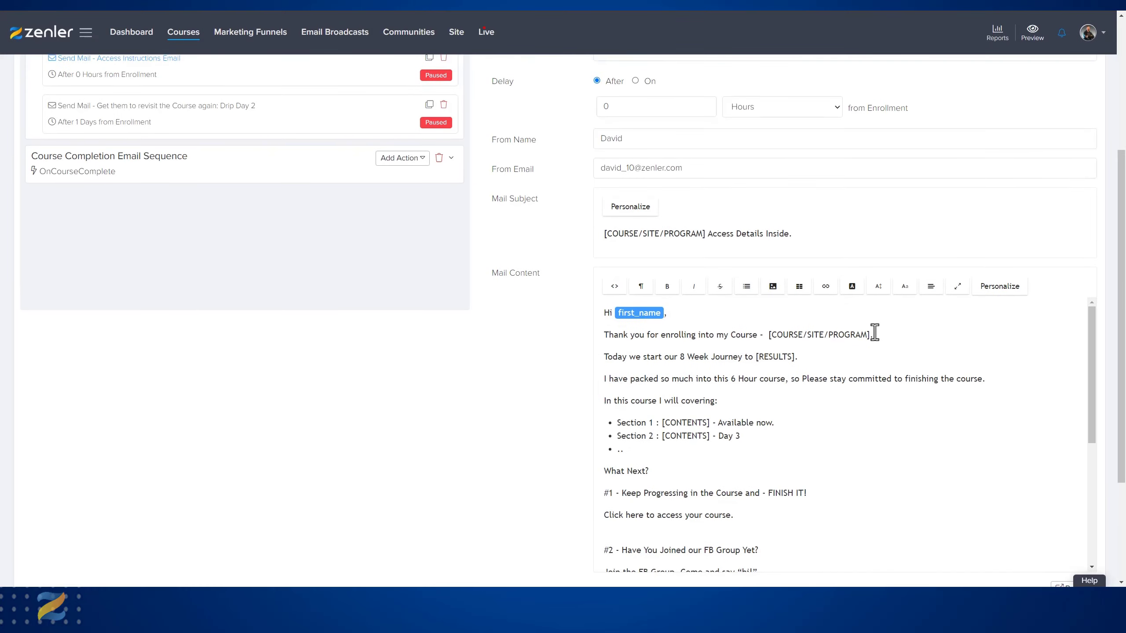
drag(870, 335, 768, 336)
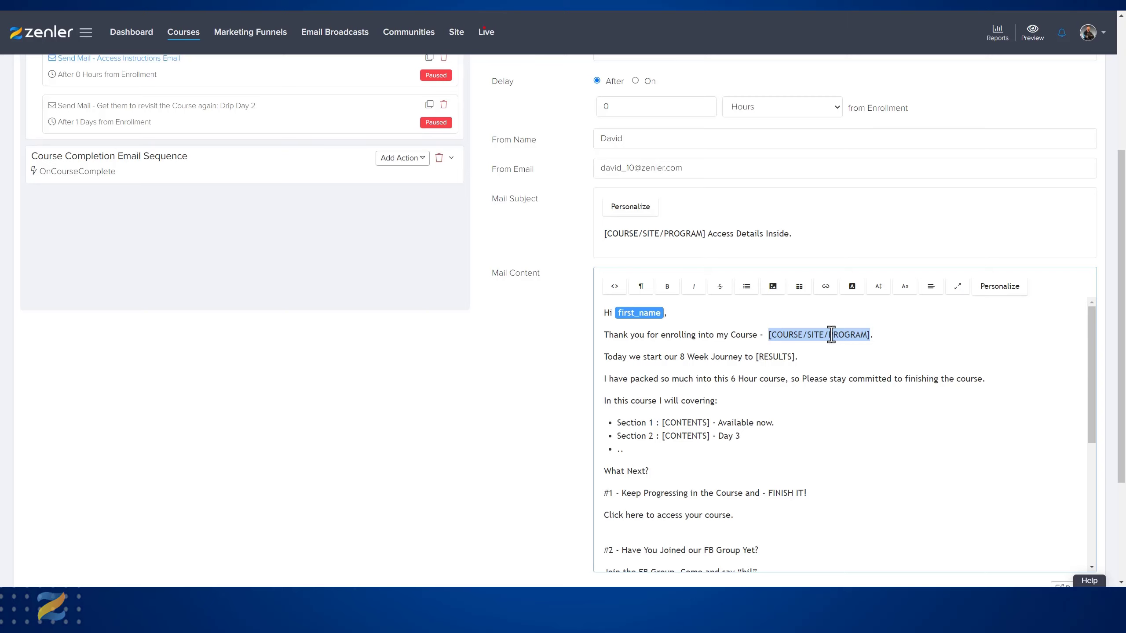
key(BackSpace)
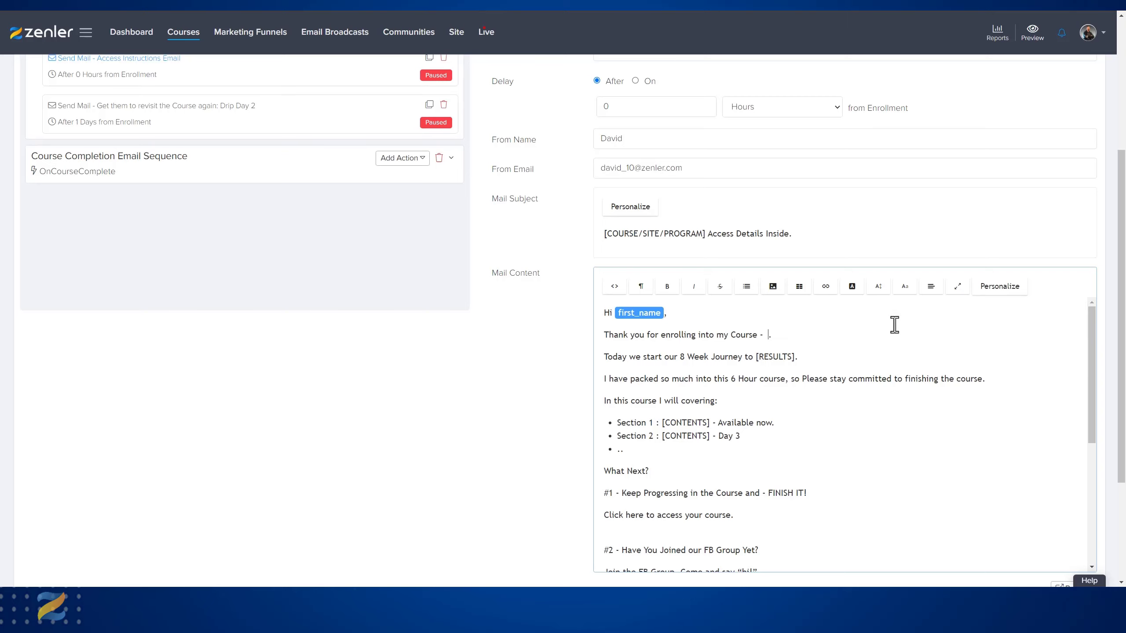
click(1000, 287)
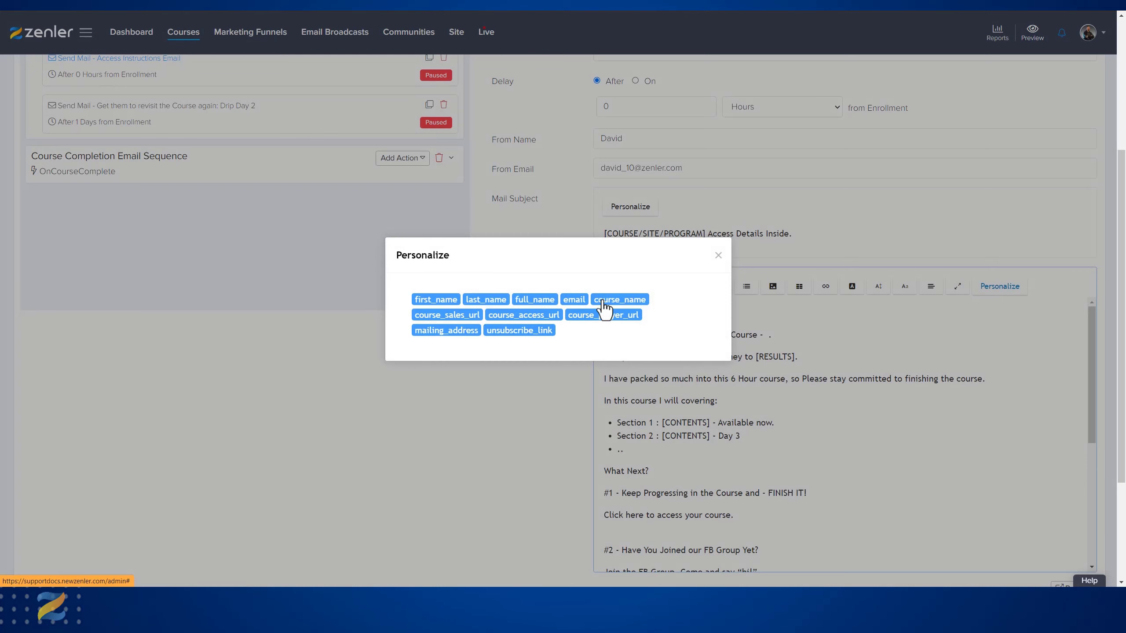
click(620, 300)
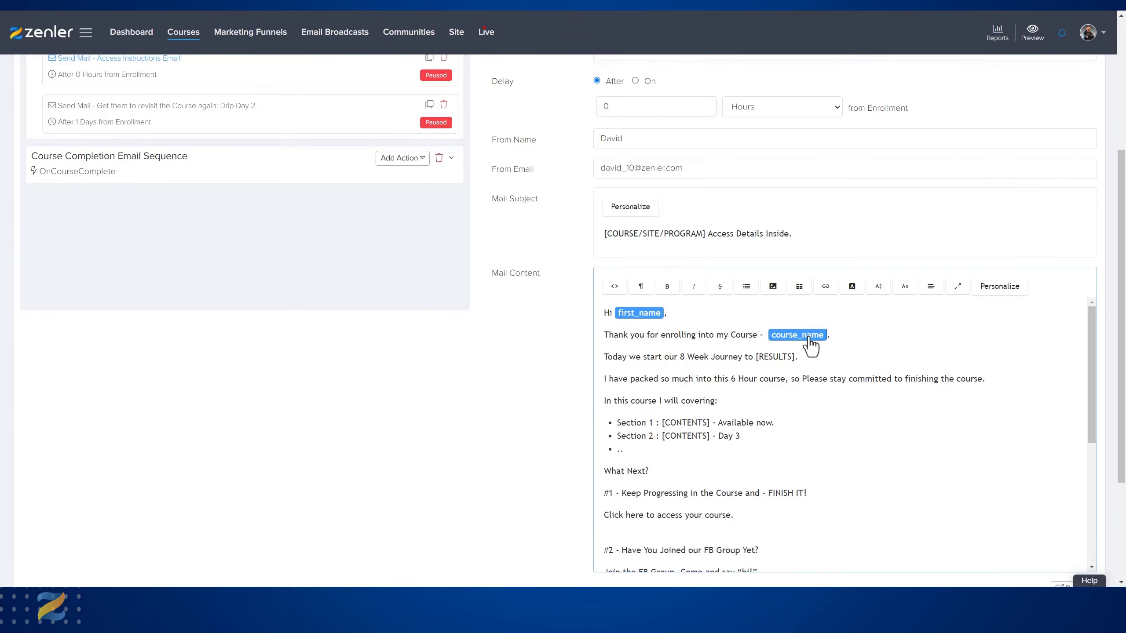
Preview the email to check the course name in the thank-you sentence, and close the preview
scroll(547, 417, down, 4)
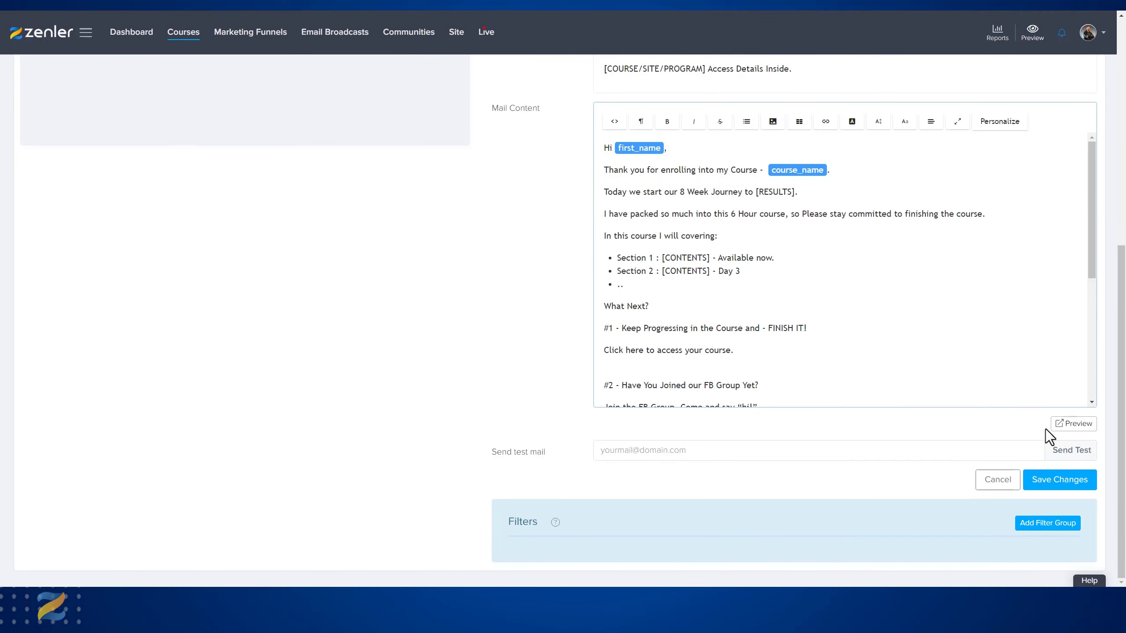
click(1074, 425)
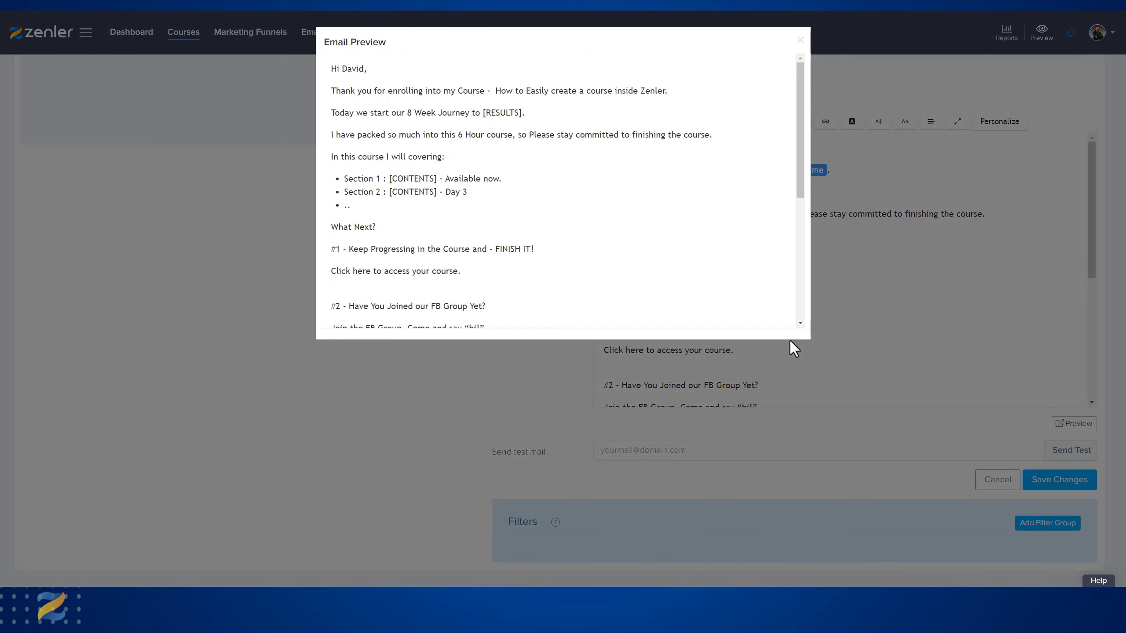
drag(667, 89, 499, 88)
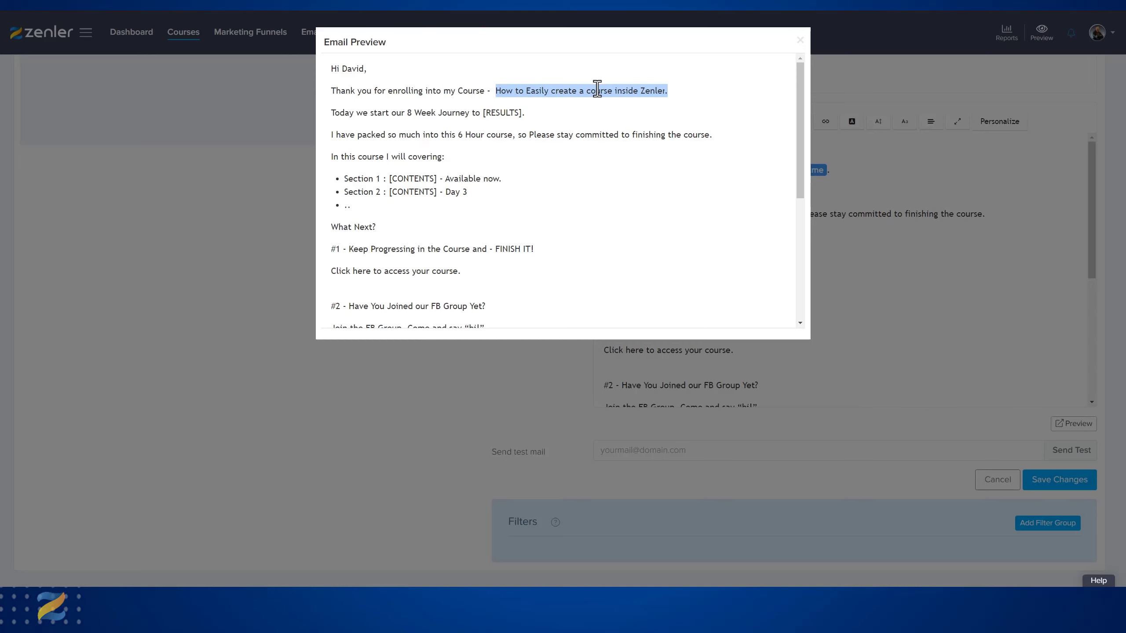
click(800, 40)
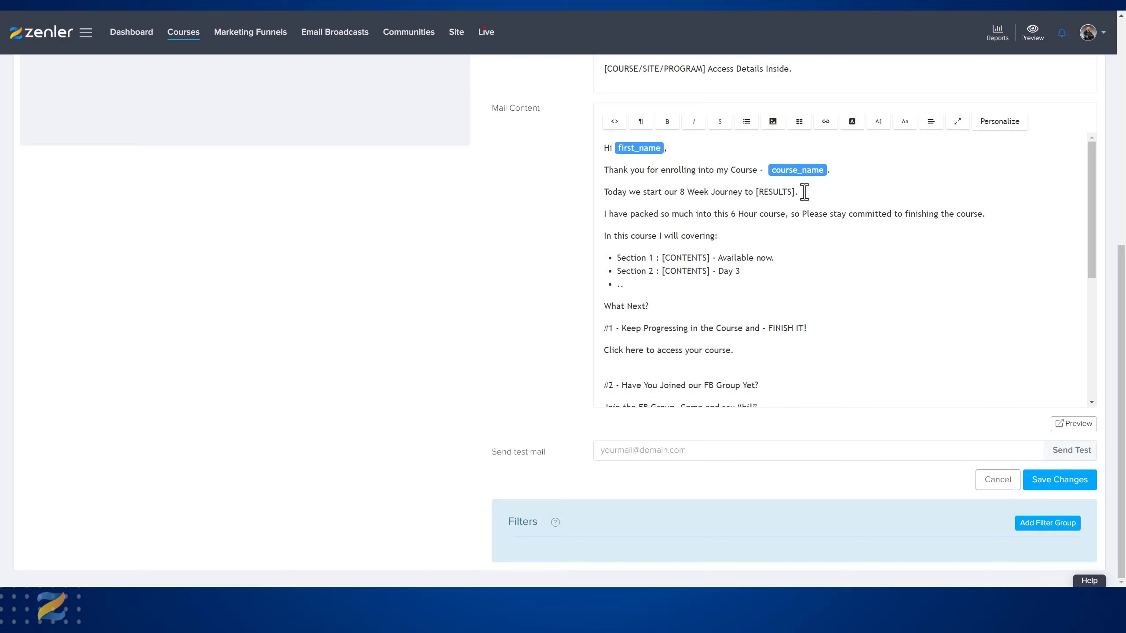
Delete the remaining template text below the thank-you sentence, from "Today we start our 8 Week Journey" through [#HASHTAG]
drag(800, 192, 602, 195)
key(BackSpace)
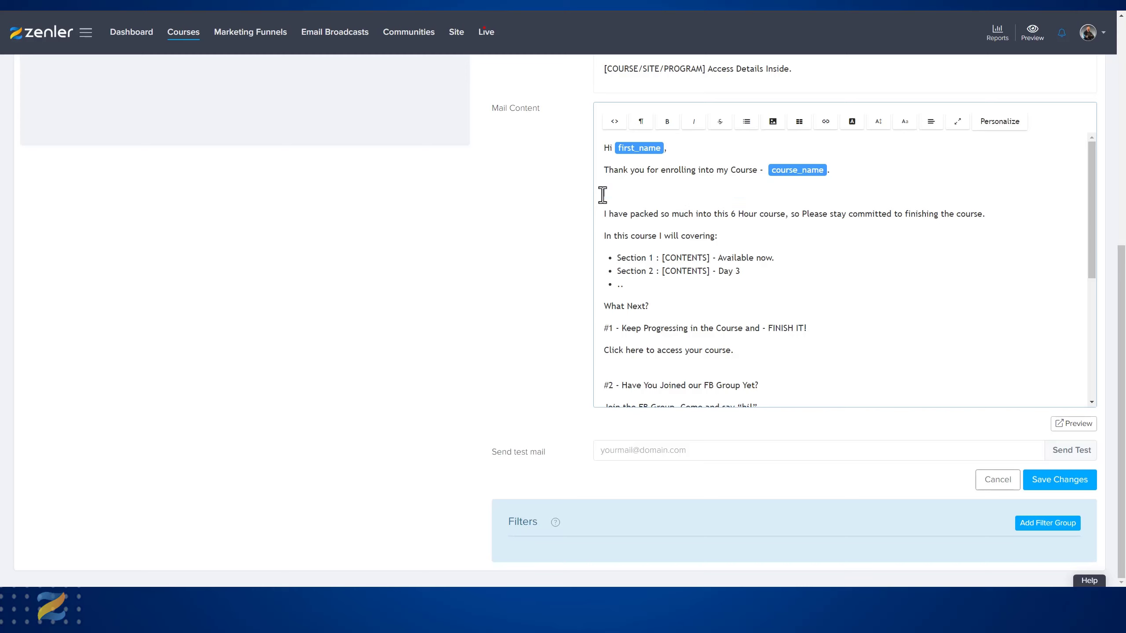
scroll(711, 274, down, 5)
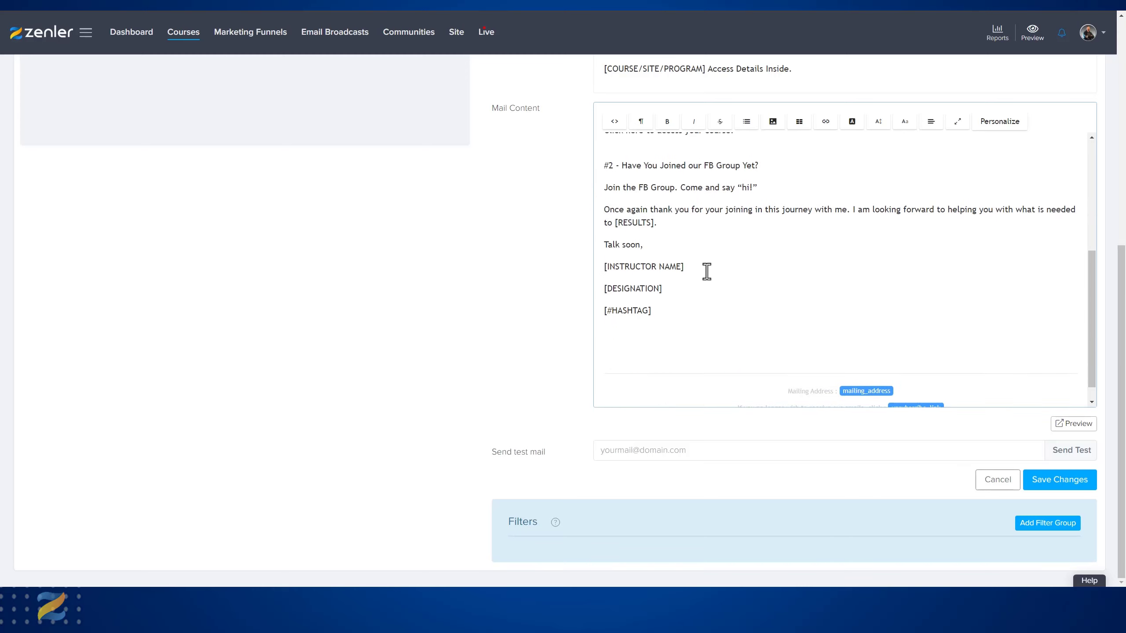
drag(665, 310, 592, 219)
key(BackSpace)
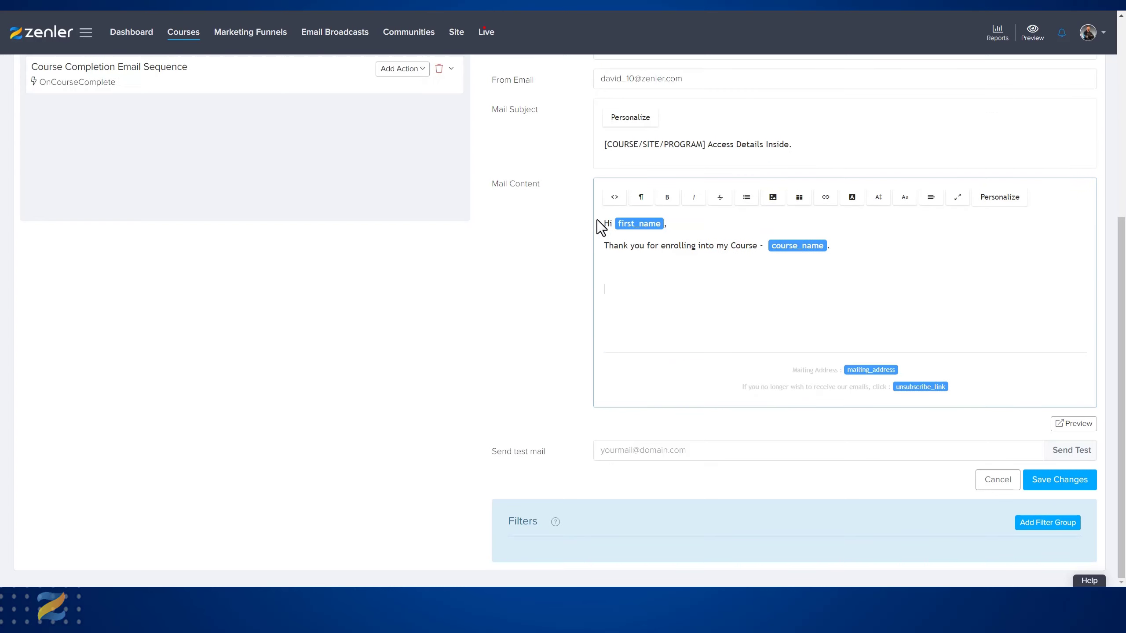
Add a "Course URL:" line below the thank-you sentence with the course_access_url personalization tag
key(Return)
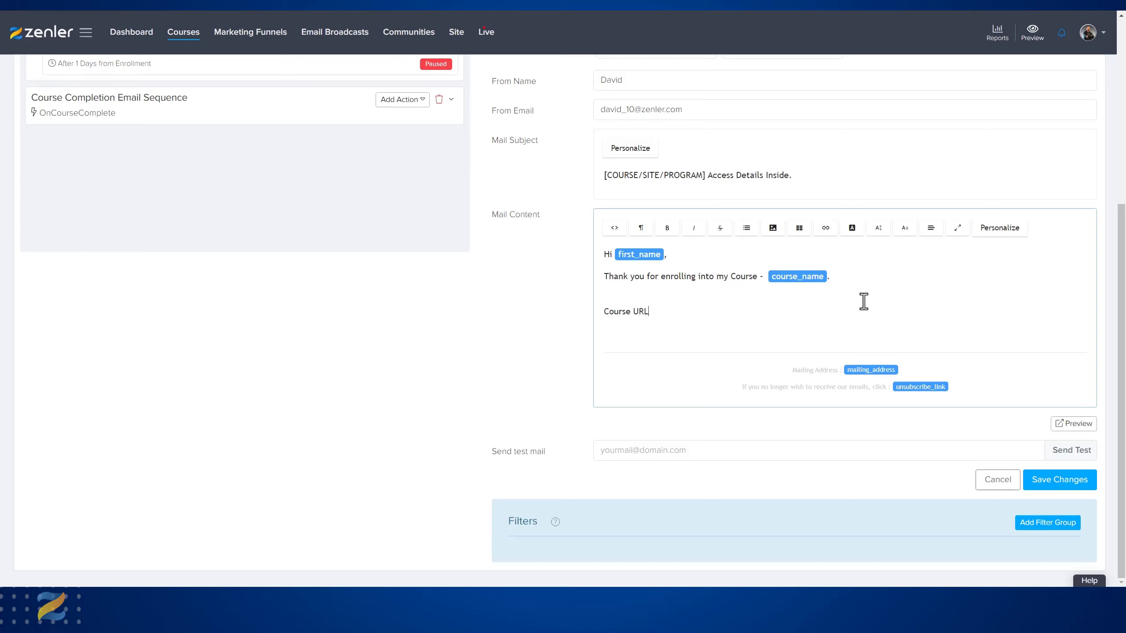
click(999, 231)
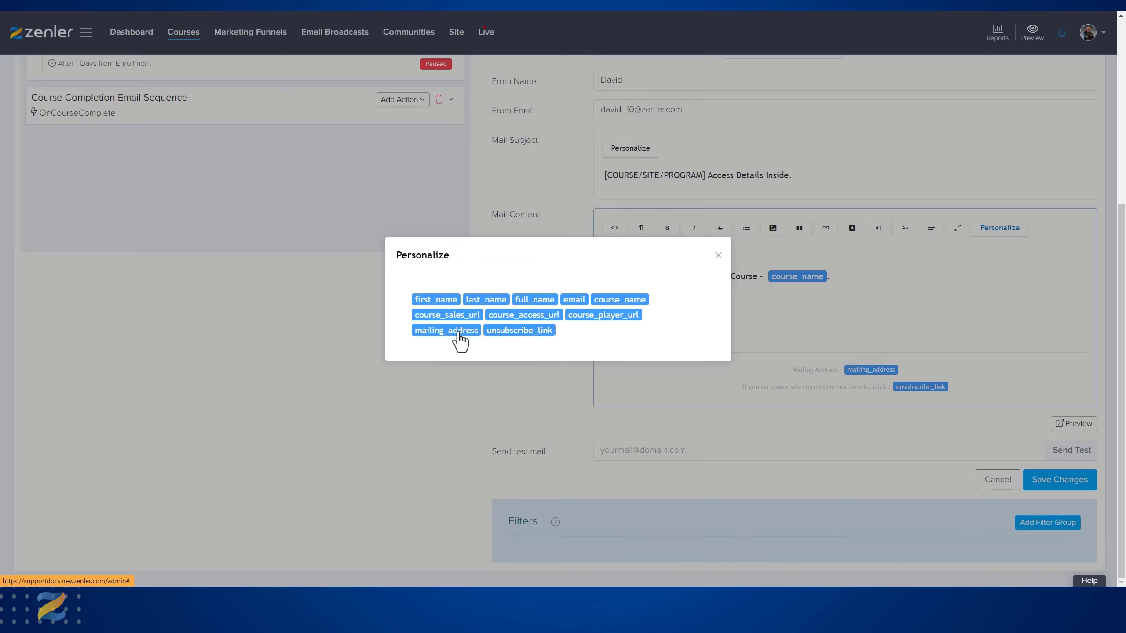
click(530, 316)
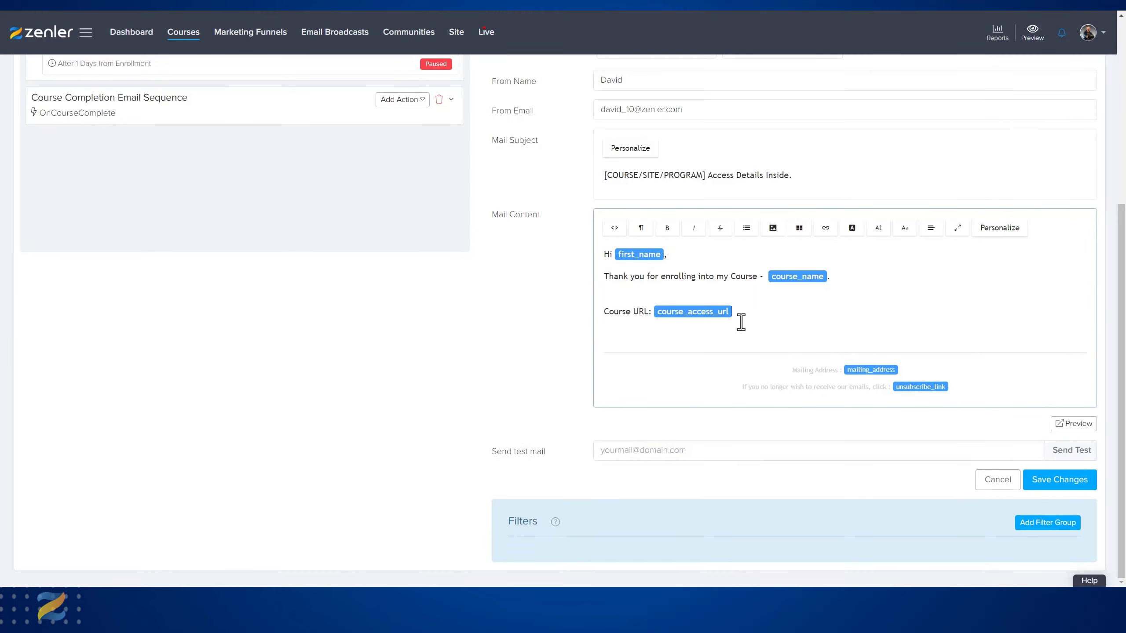
Add a "Curriculum:" line below the Course URL line with the course_player_url personalization tag
key(Return)
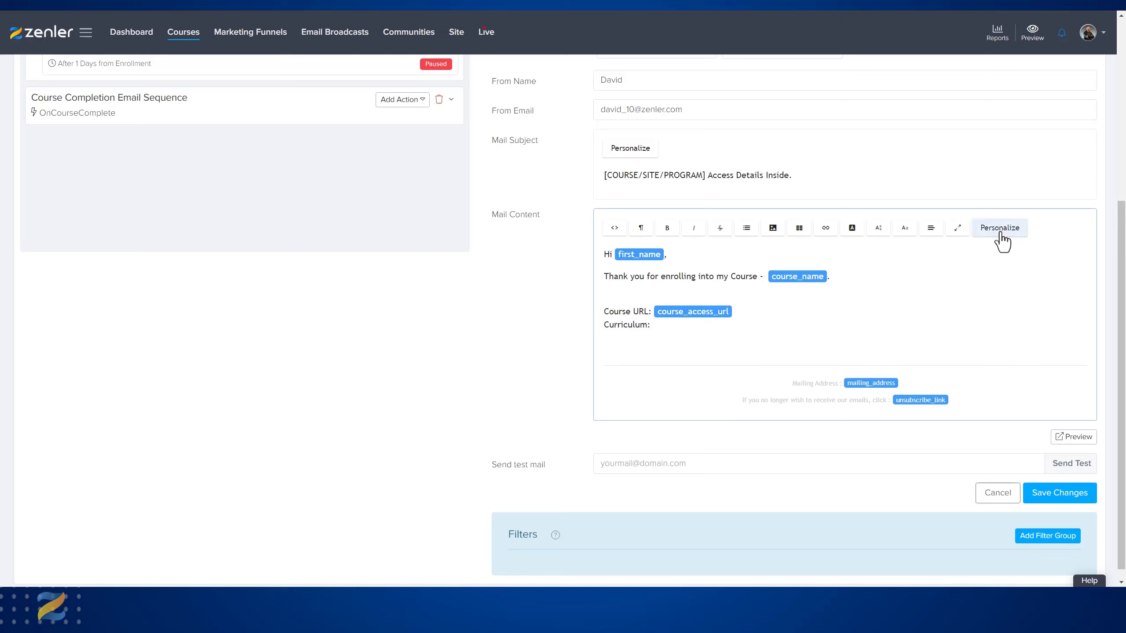
click(987, 232)
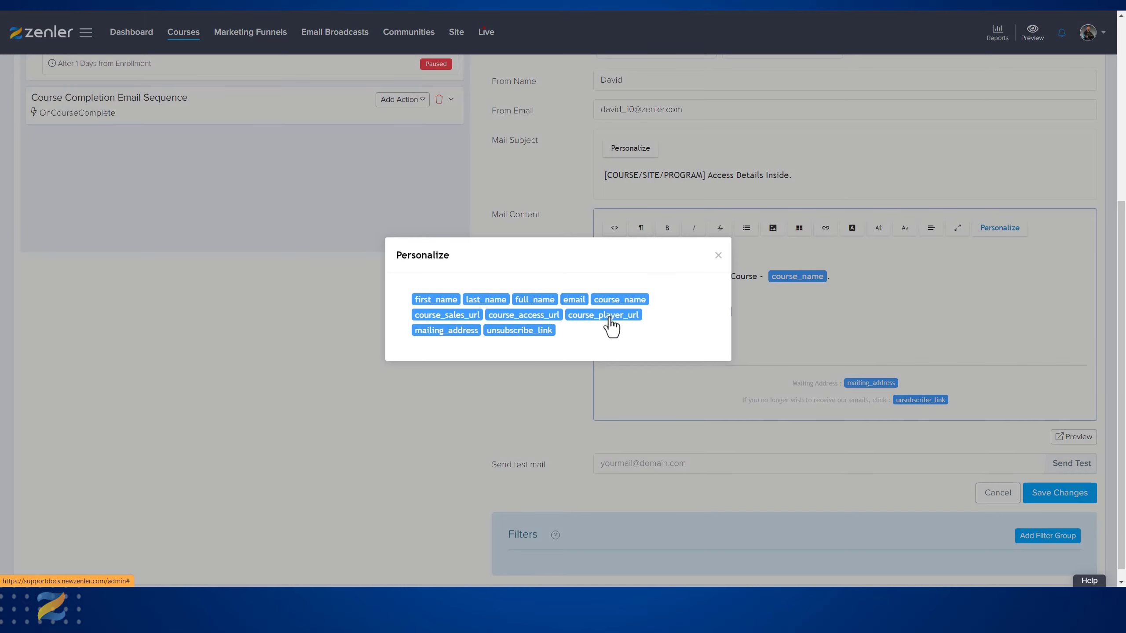
click(614, 316)
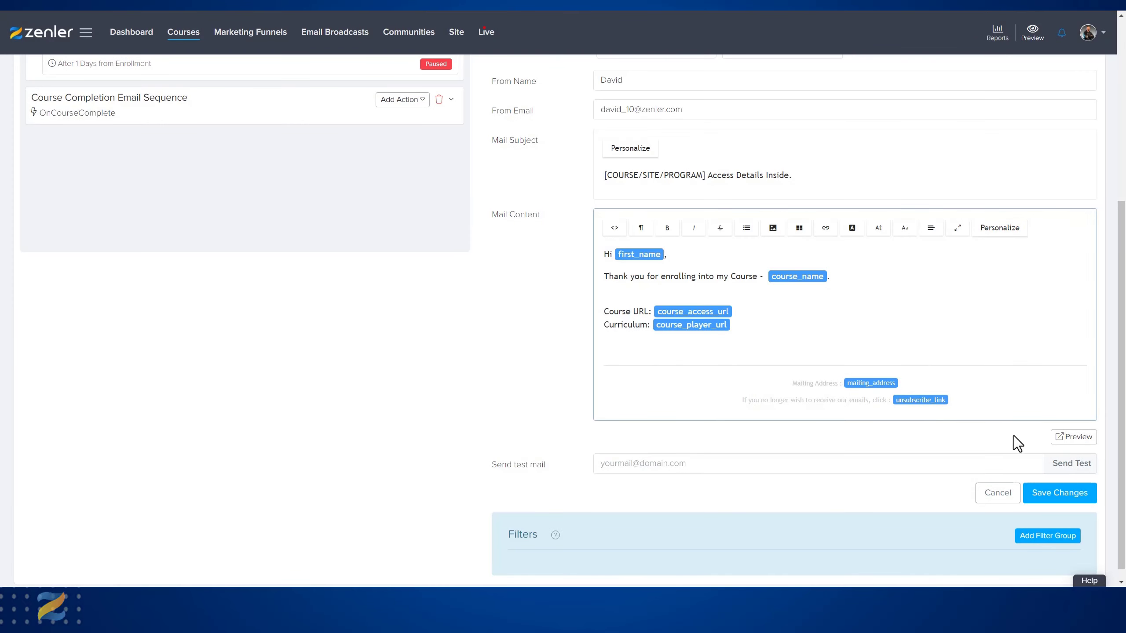
Preview the email to check the Course URL and Curriculum links, and close the preview
click(1066, 437)
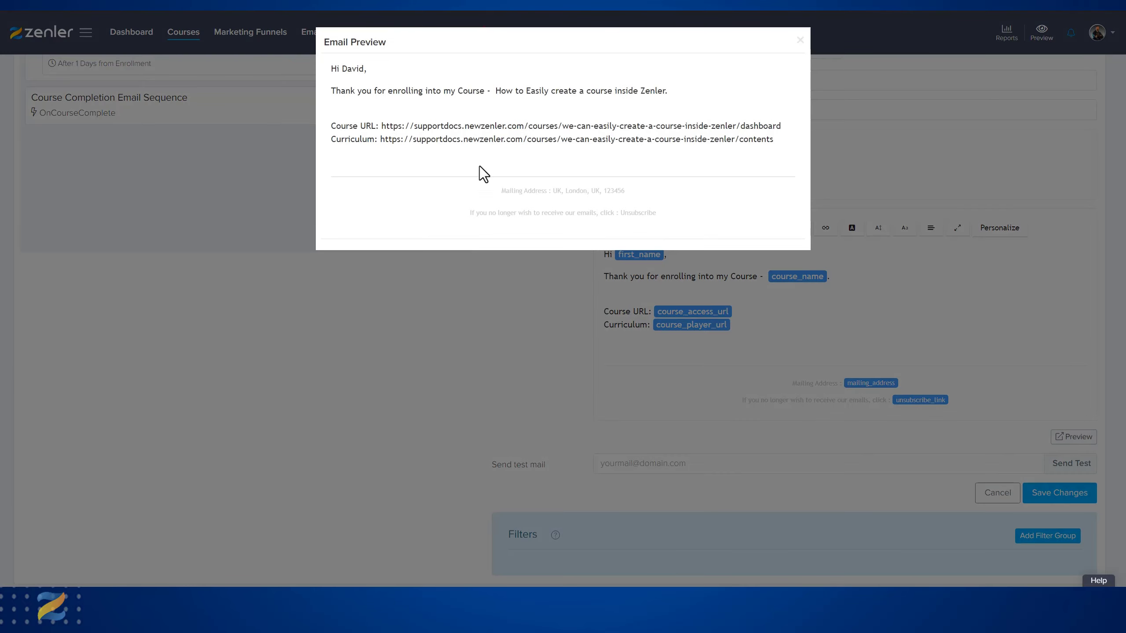
drag(775, 140, 402, 141)
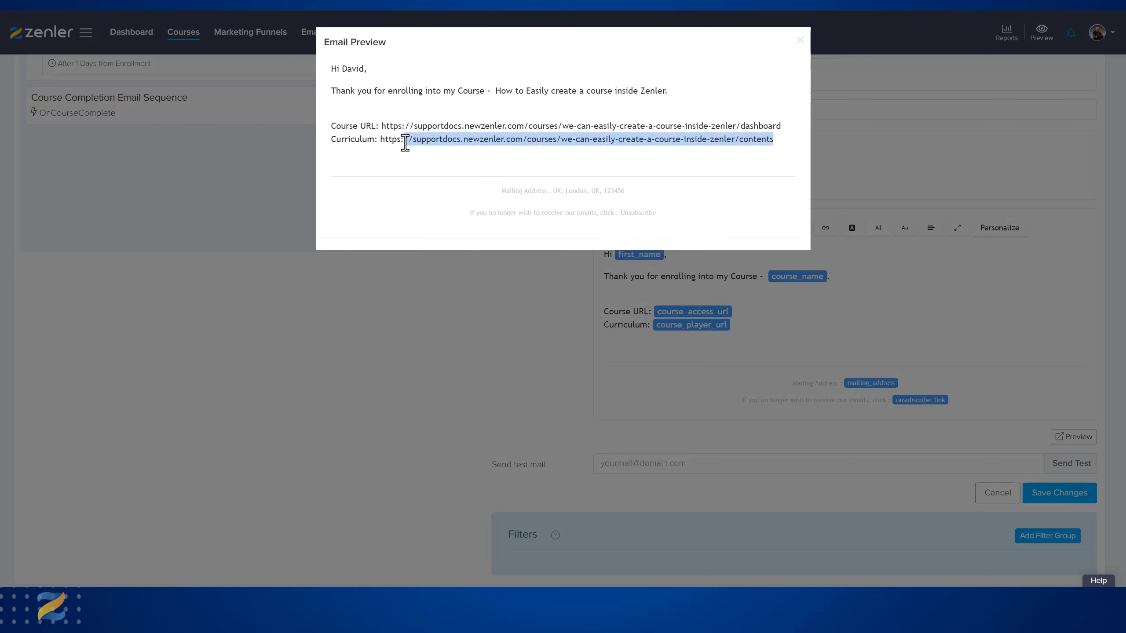
click(798, 138)
drag(787, 124, 382, 126)
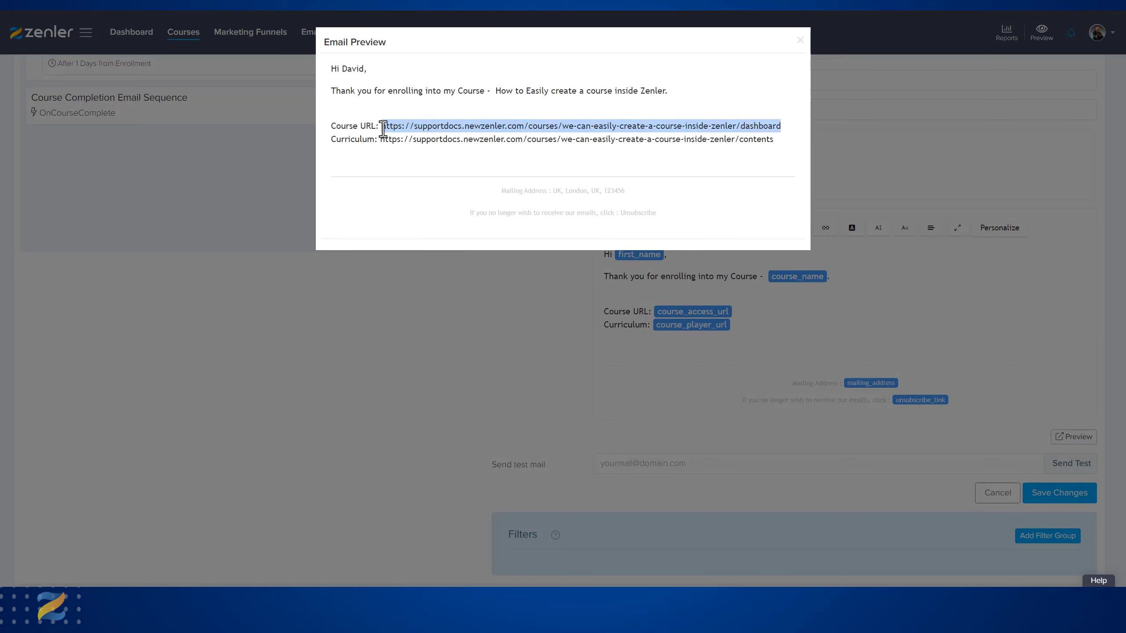
click(800, 41)
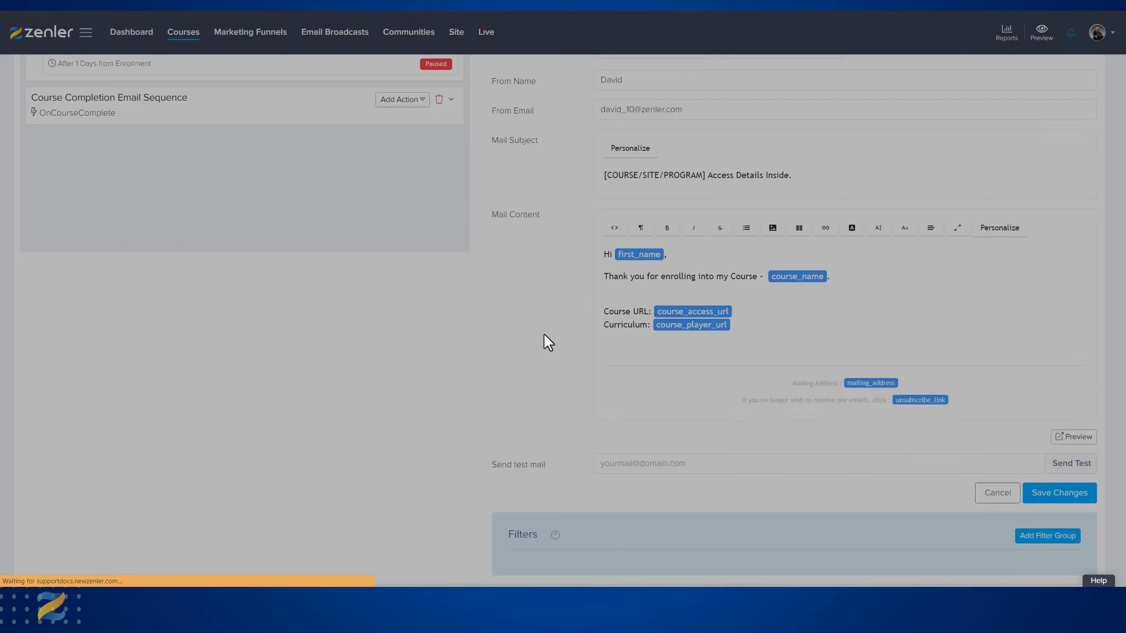
Replace the [COURSE/SITE/PROGRAM] placeholder in the mail subject with "Dear", the first_name personalization tag and a colon
scroll(524, 341, up, 5)
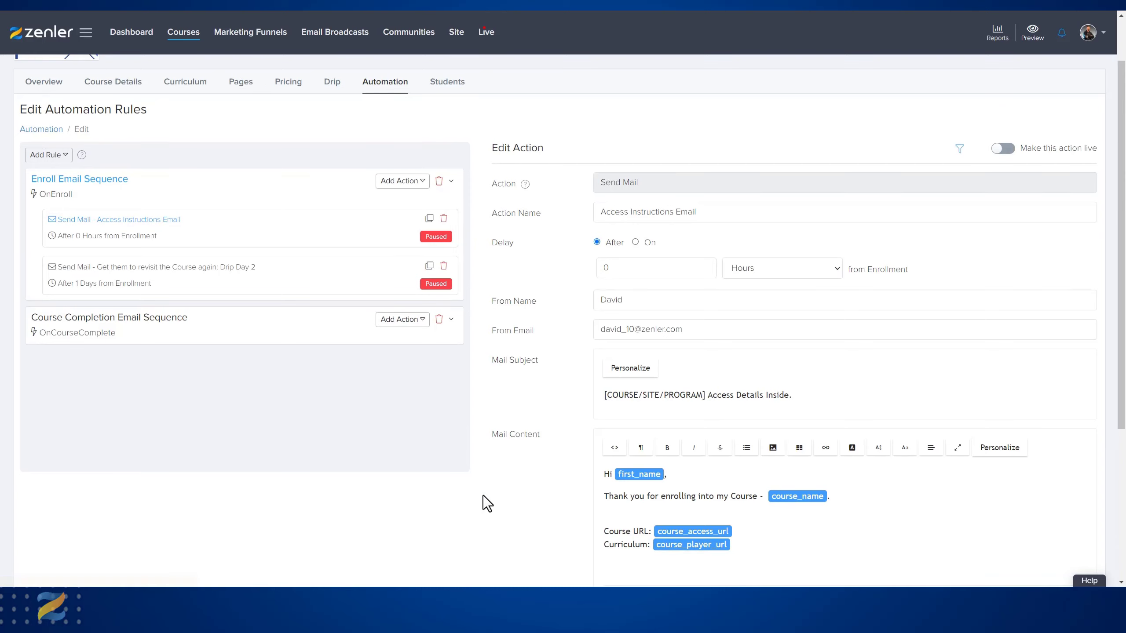
scroll(577, 491, down, 4)
click(738, 397)
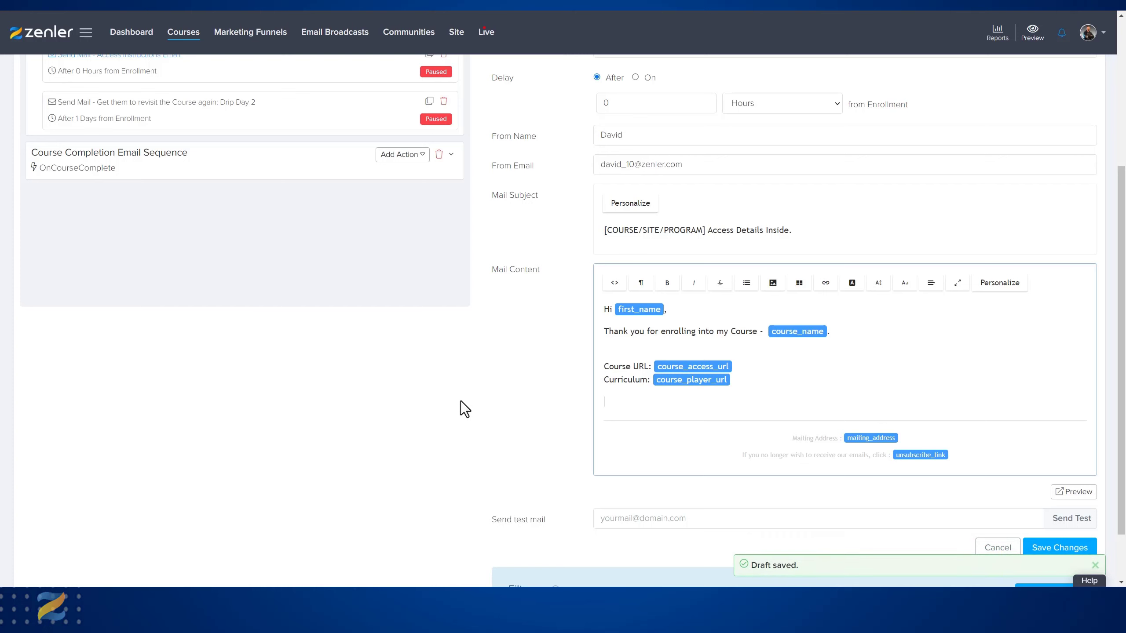
scroll(514, 399, up, 3)
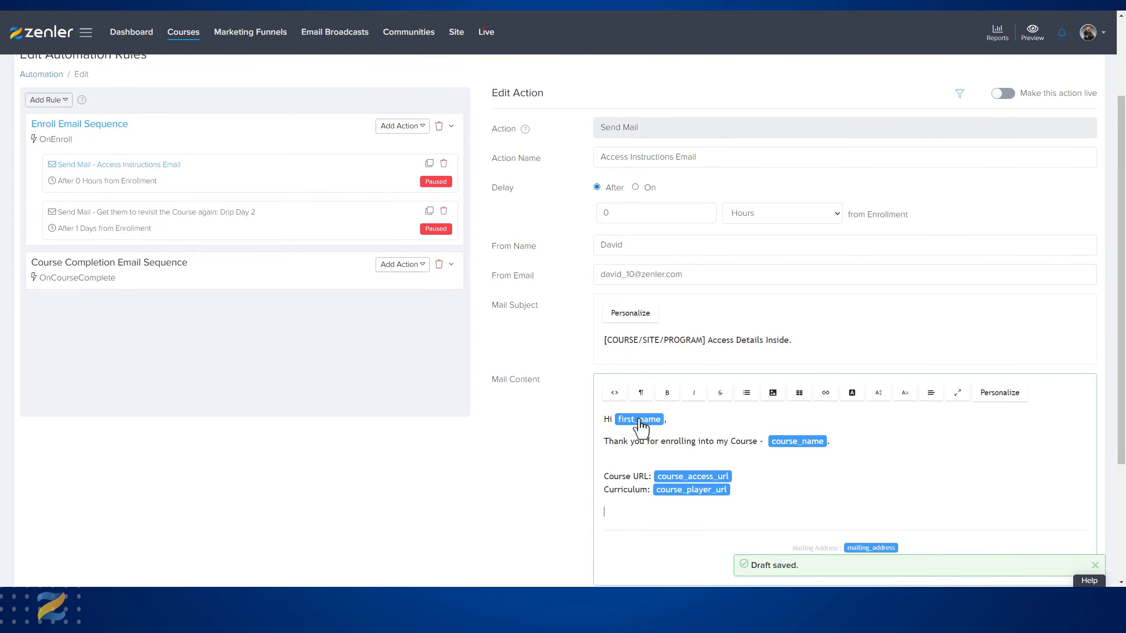
click(691, 344)
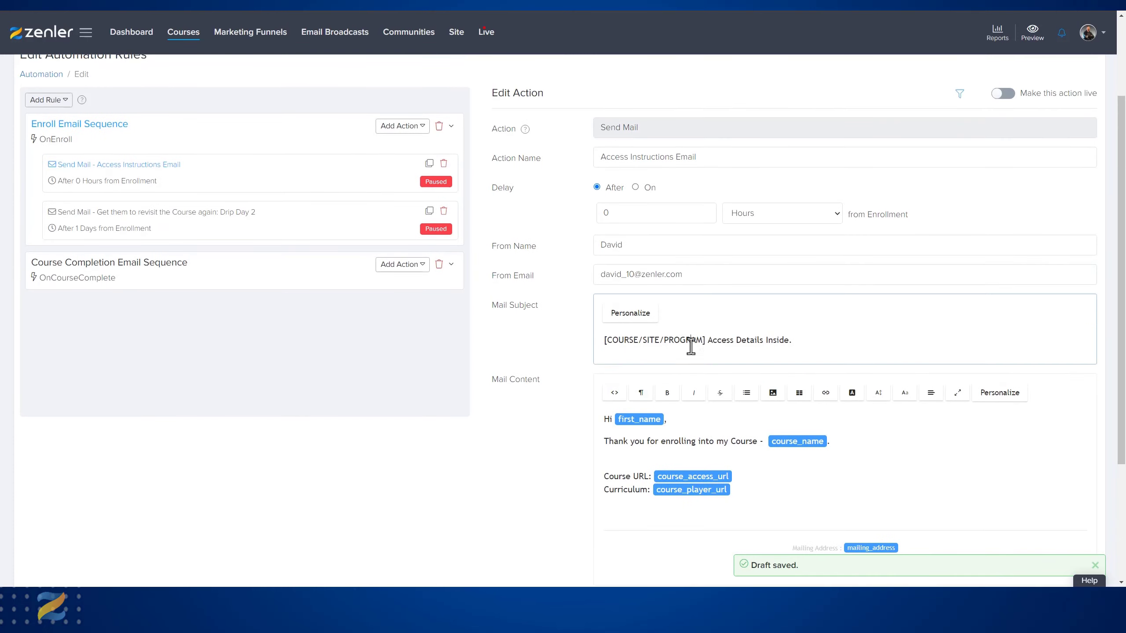
drag(706, 340, 590, 339)
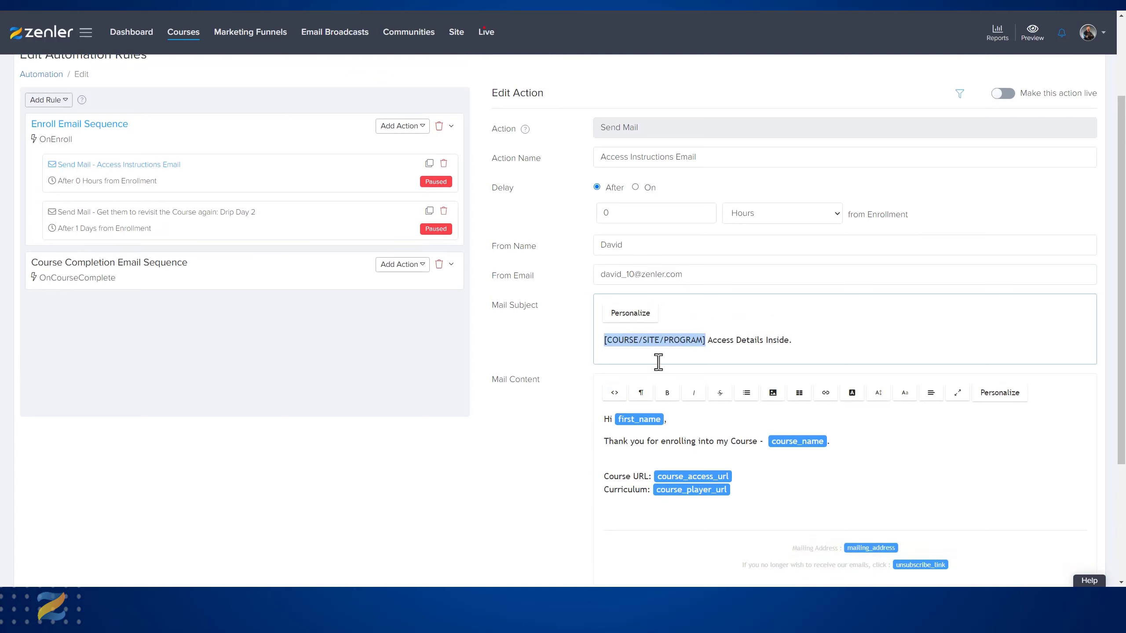
key(BackSpace)
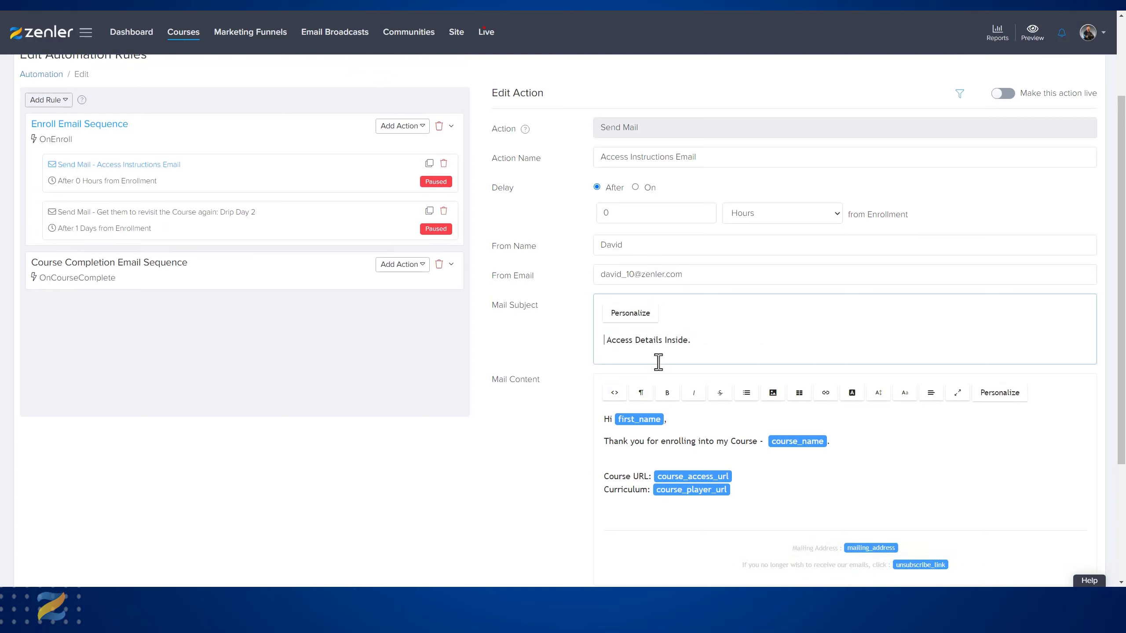
text(Dear)
click(640, 318)
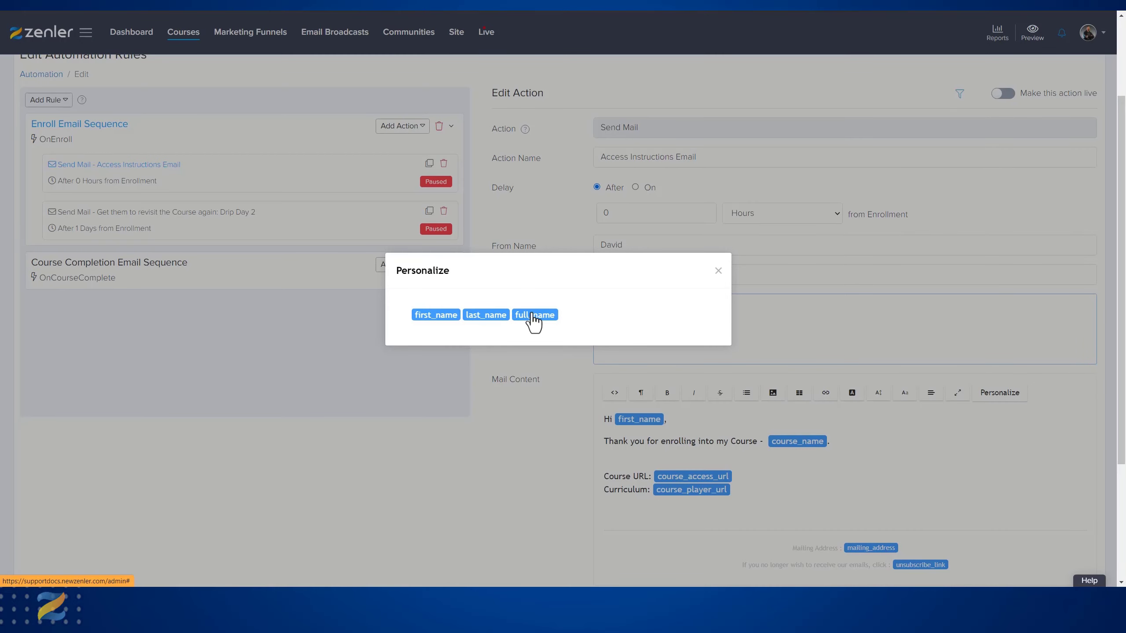
click(436, 316)
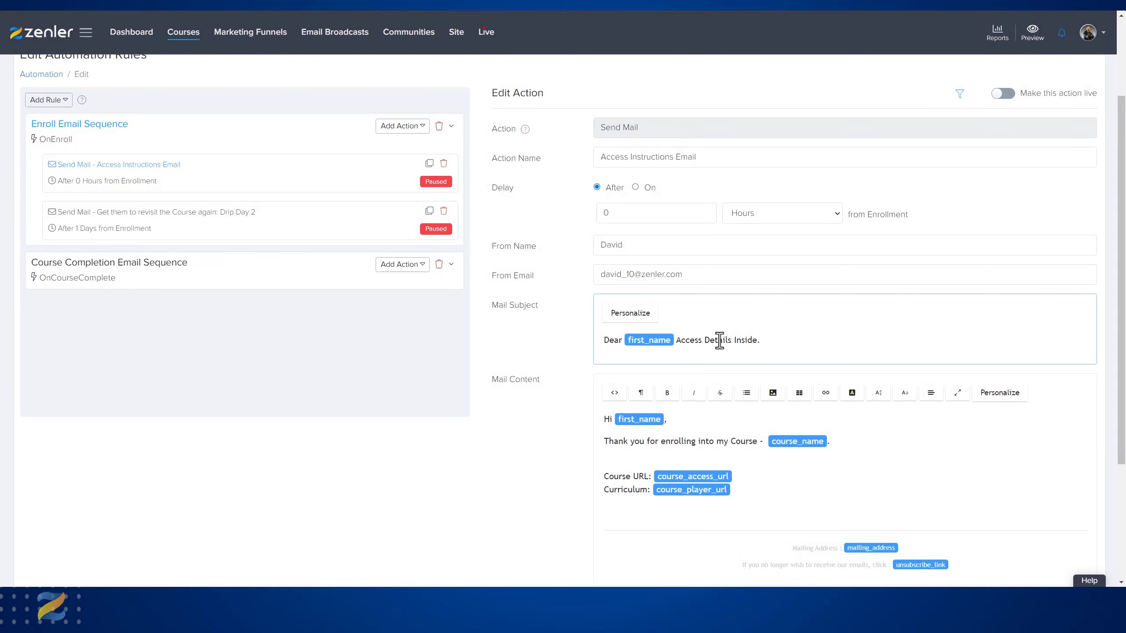
text(:)
Preview the email to check the greeting, and close the preview
scroll(457, 484, down, 4)
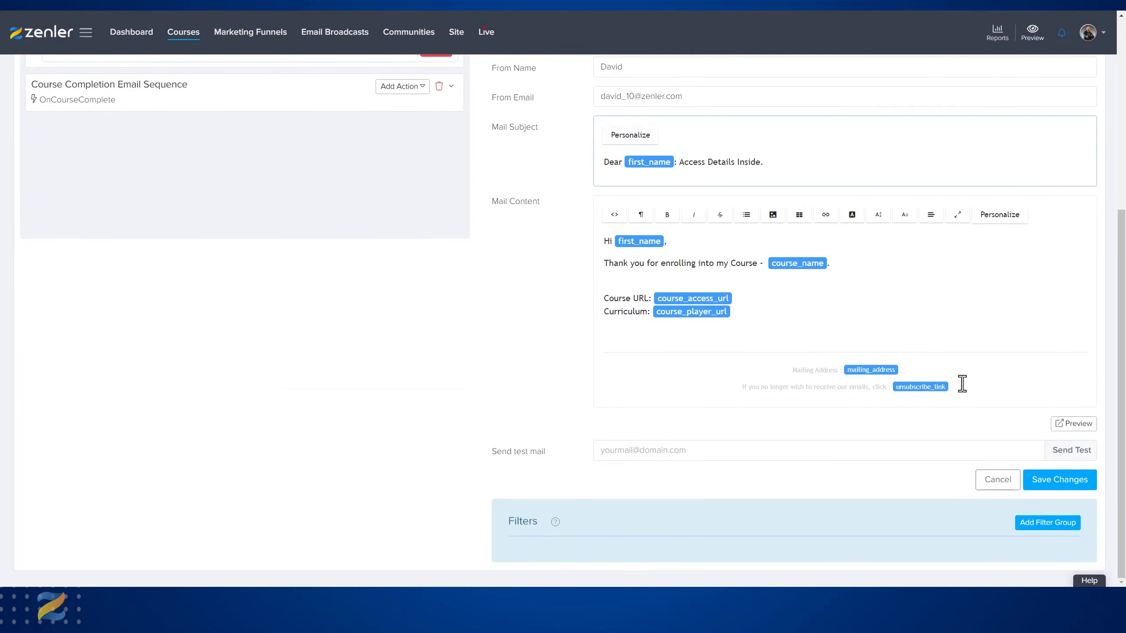
click(1060, 423)
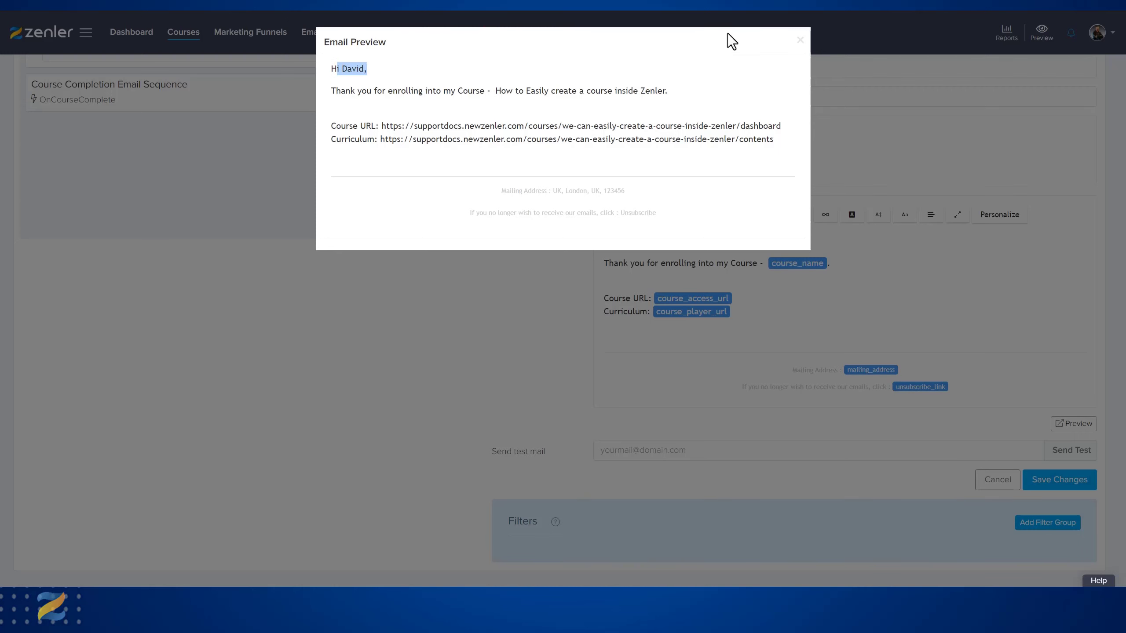
click(800, 40)
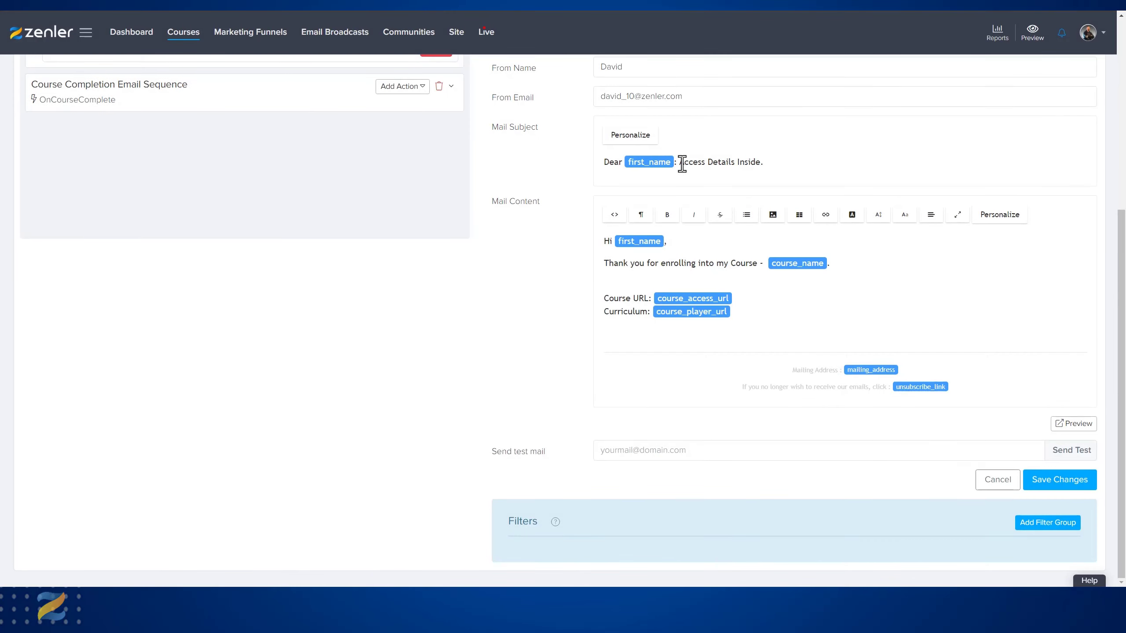
Replace "Access Details Inside." in the mail subject with "Enter the course Learn Zenler"
drag(770, 162, 683, 165)
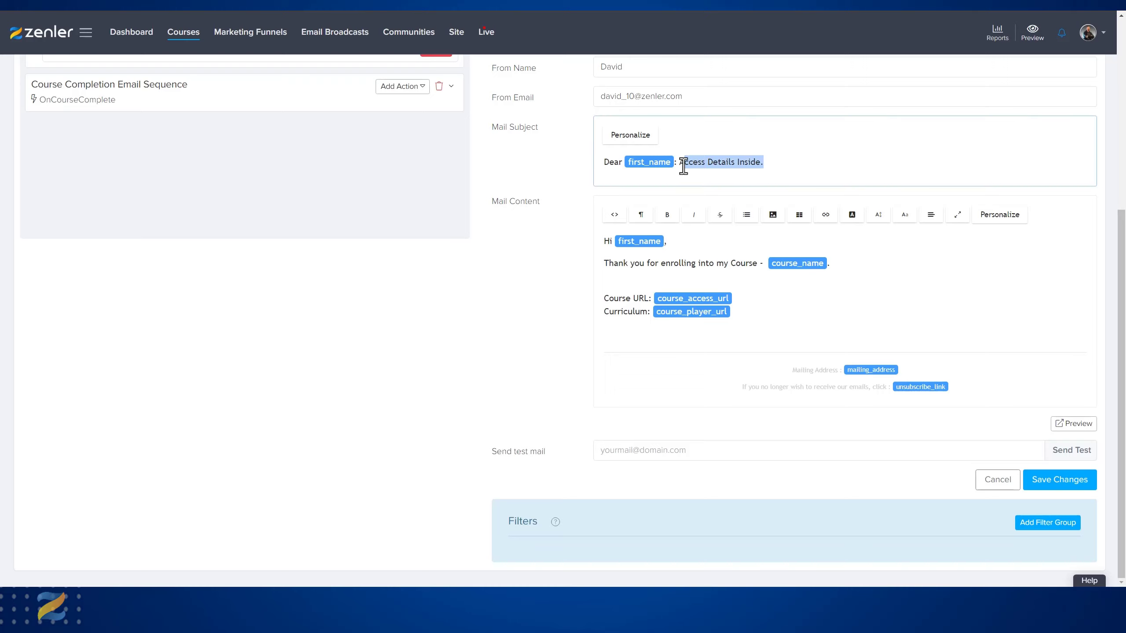
text(Ente)
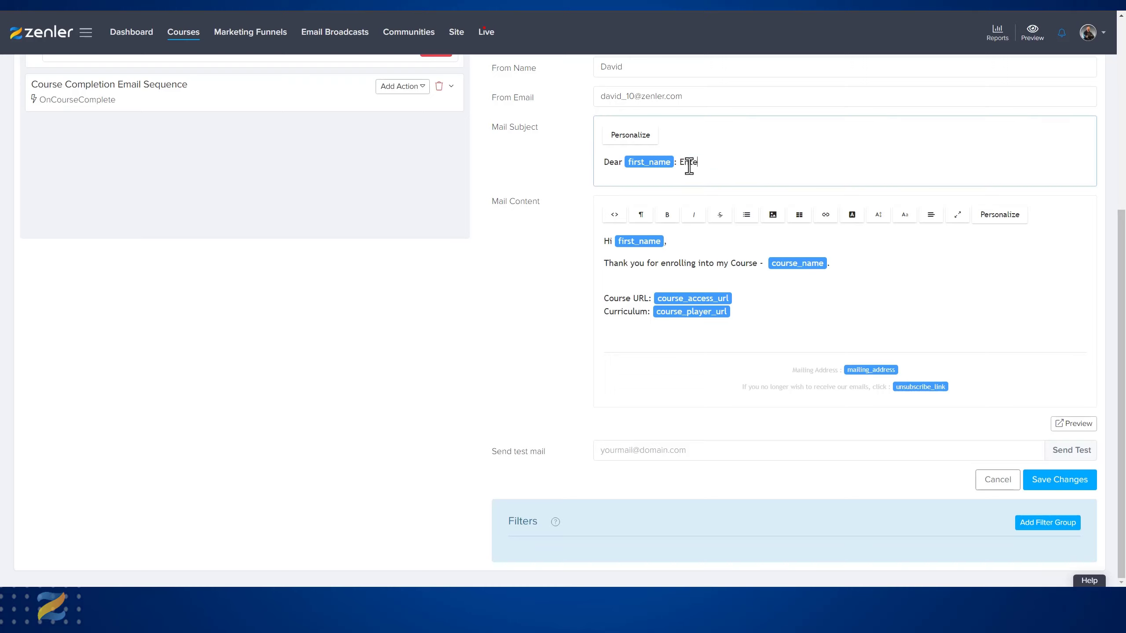
text(r the course)
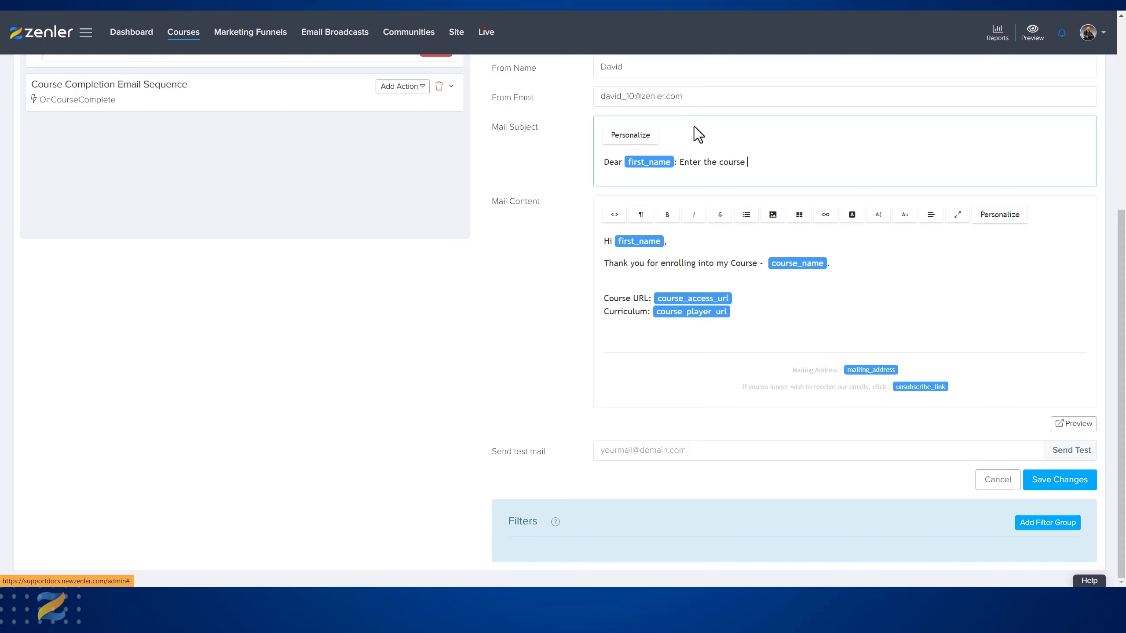
click(638, 137)
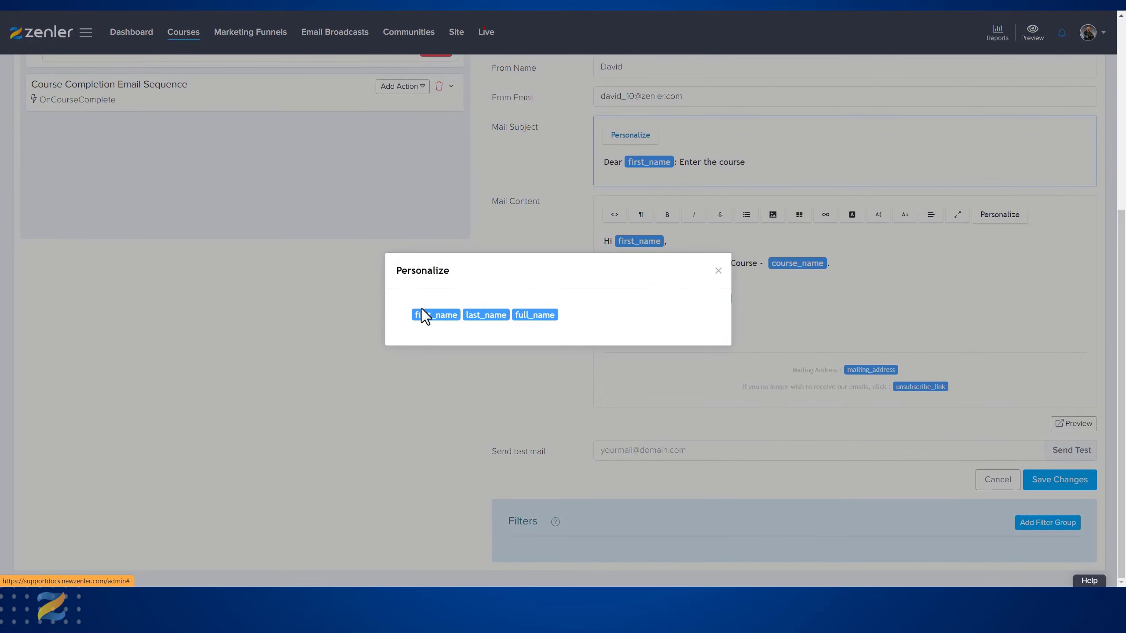
click(718, 271)
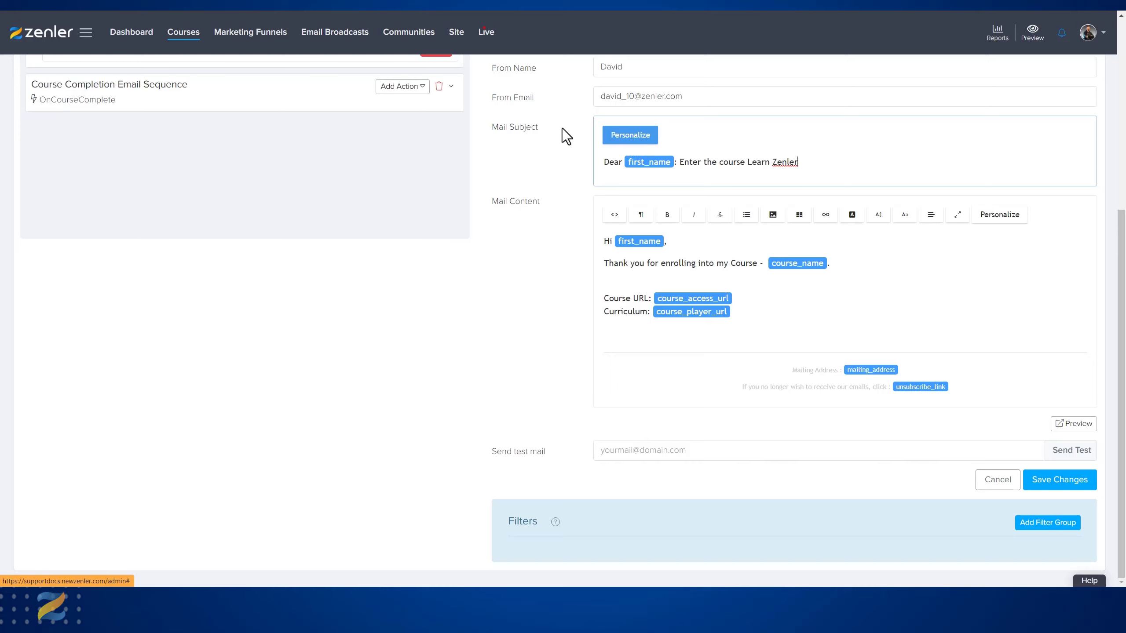
Add a "Cheers" sign-off with the sender's first name below the Curriculum line, and try to save the changes
click(987, 262)
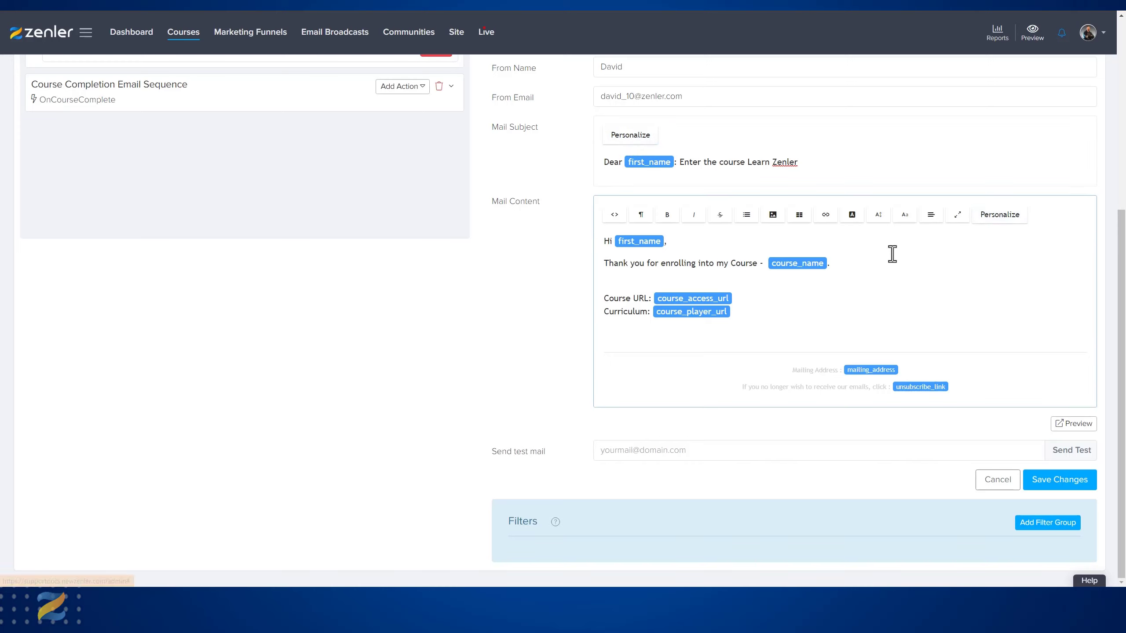
click(622, 339)
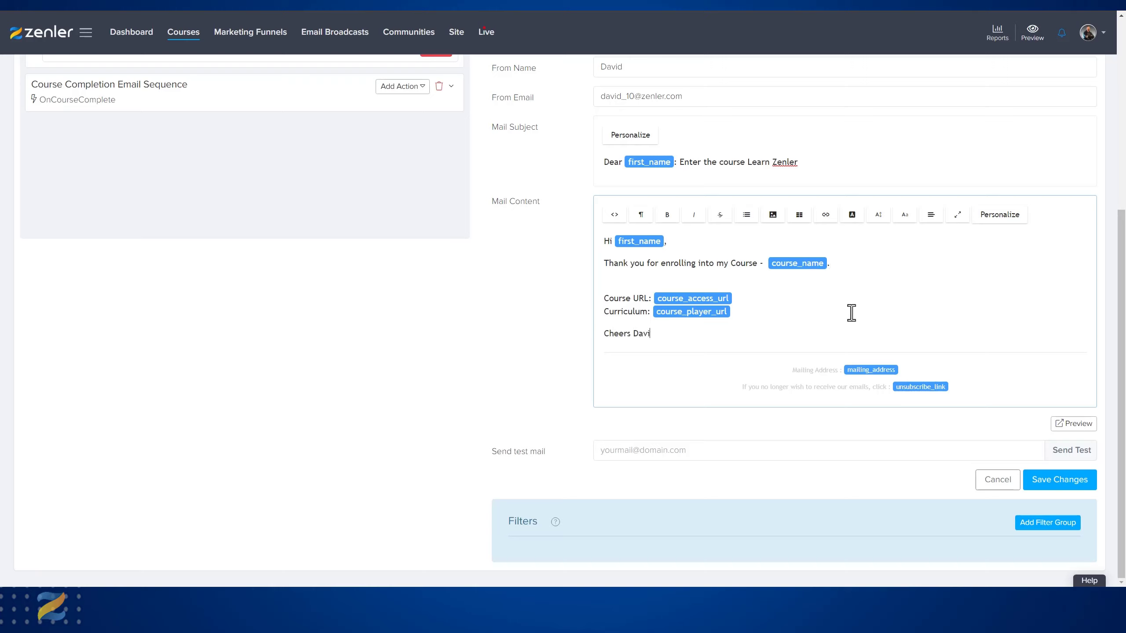
click(1062, 482)
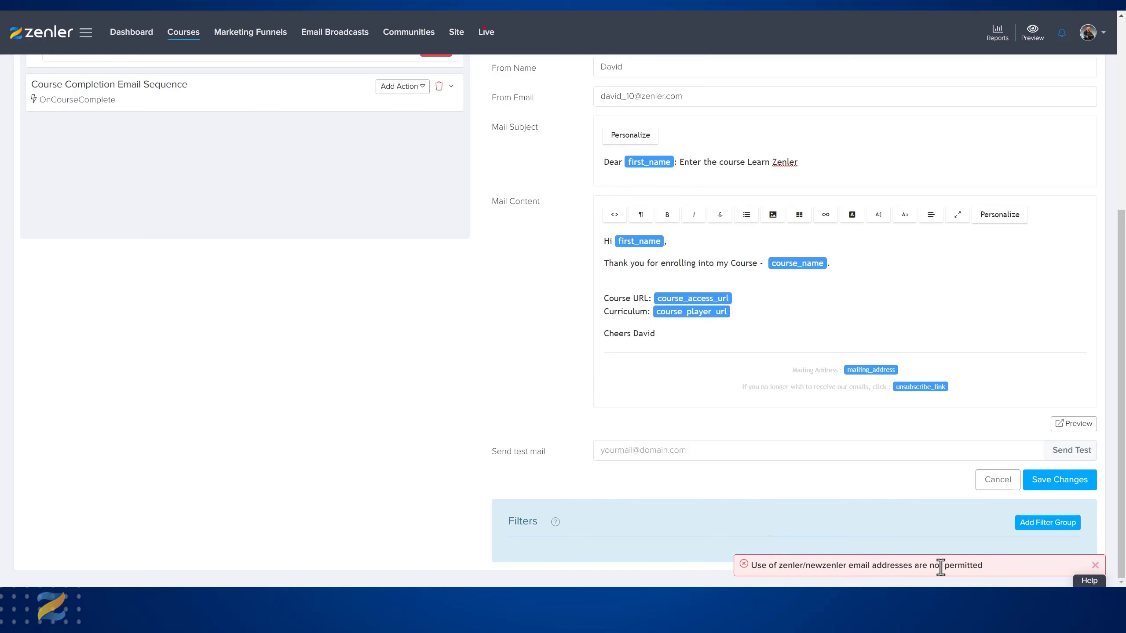
Change the domain of the From Email address to test.com
scroll(549, 303, up, 3)
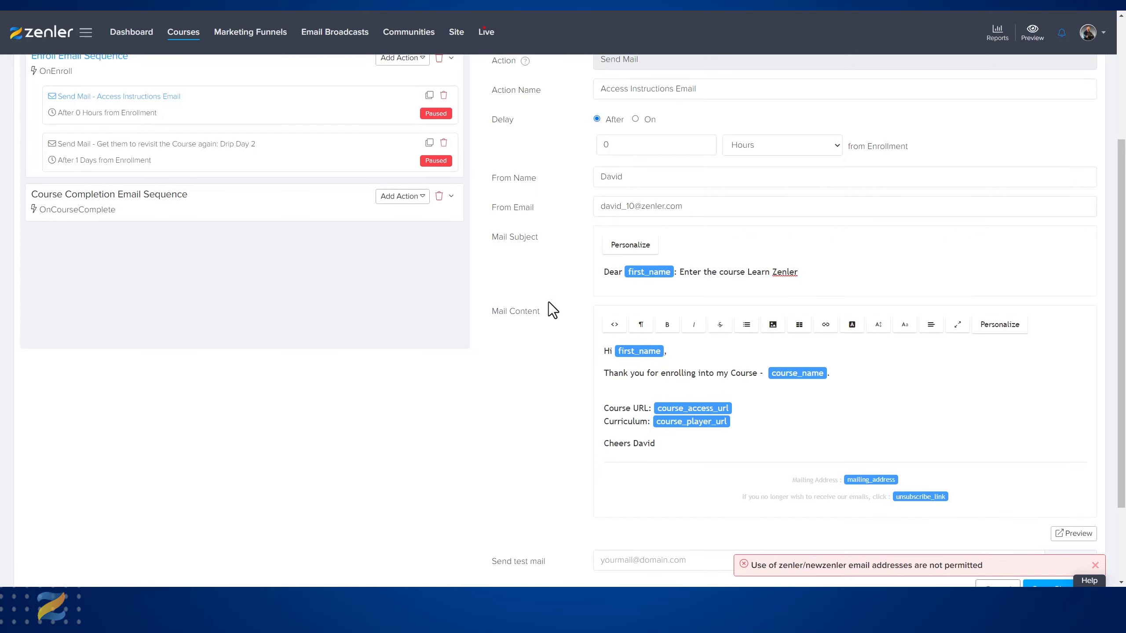
drag(634, 206, 590, 207)
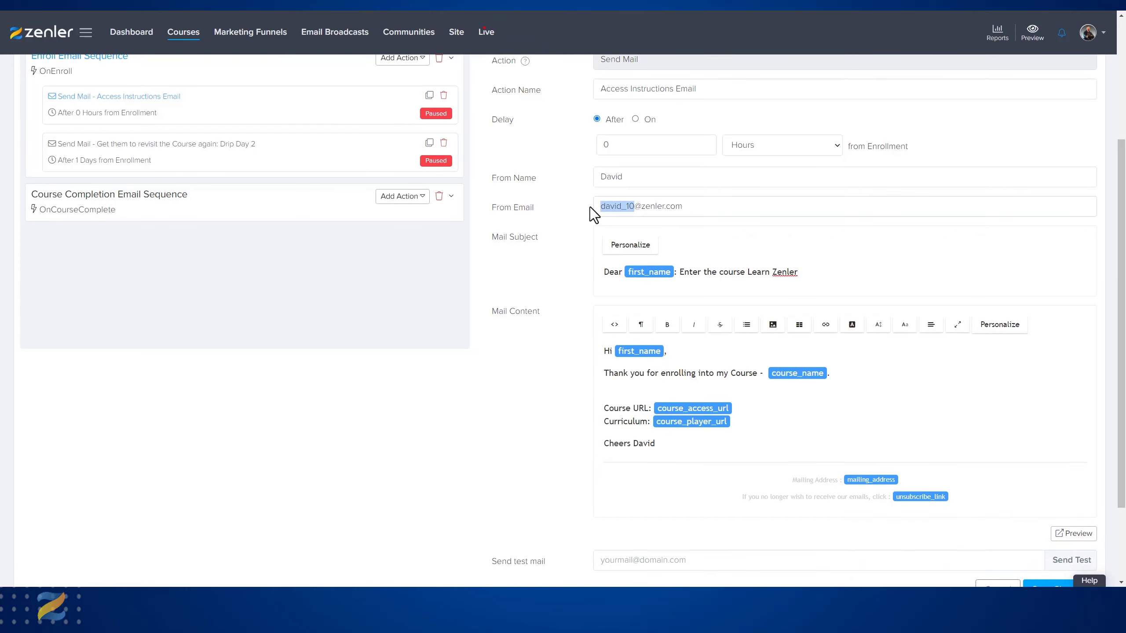
click(658, 207)
drag(601, 207, 624, 207)
click(636, 206)
drag(665, 207, 640, 208)
text(test)
scroll(563, 384, down, 3)
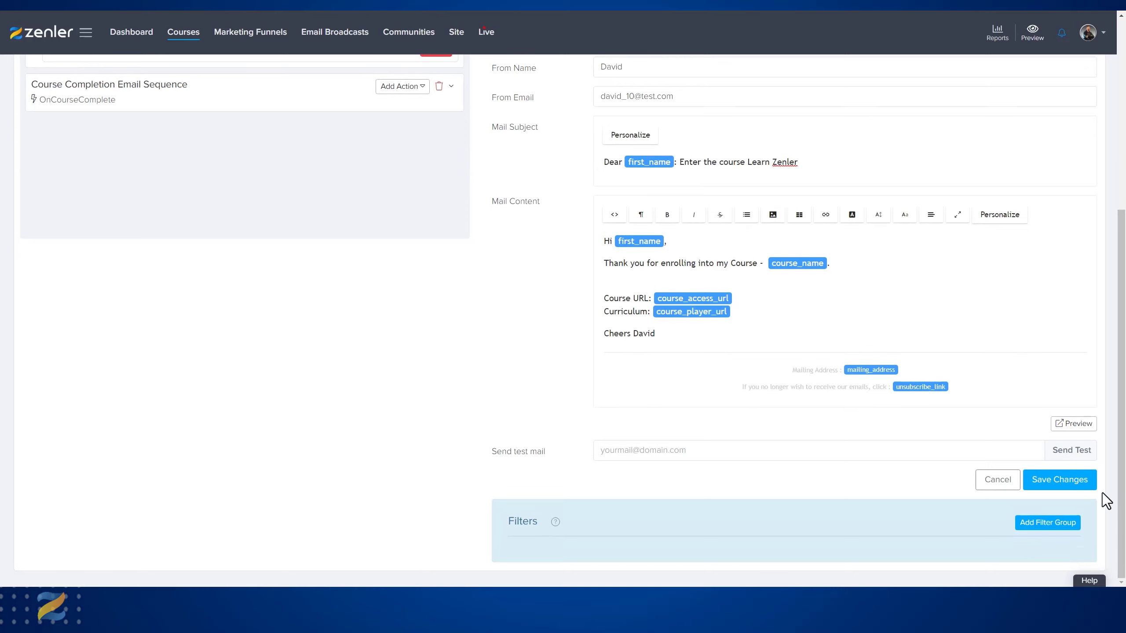
Save the changes to the Access Instructions Email action, choosing not to make it live
click(1066, 483)
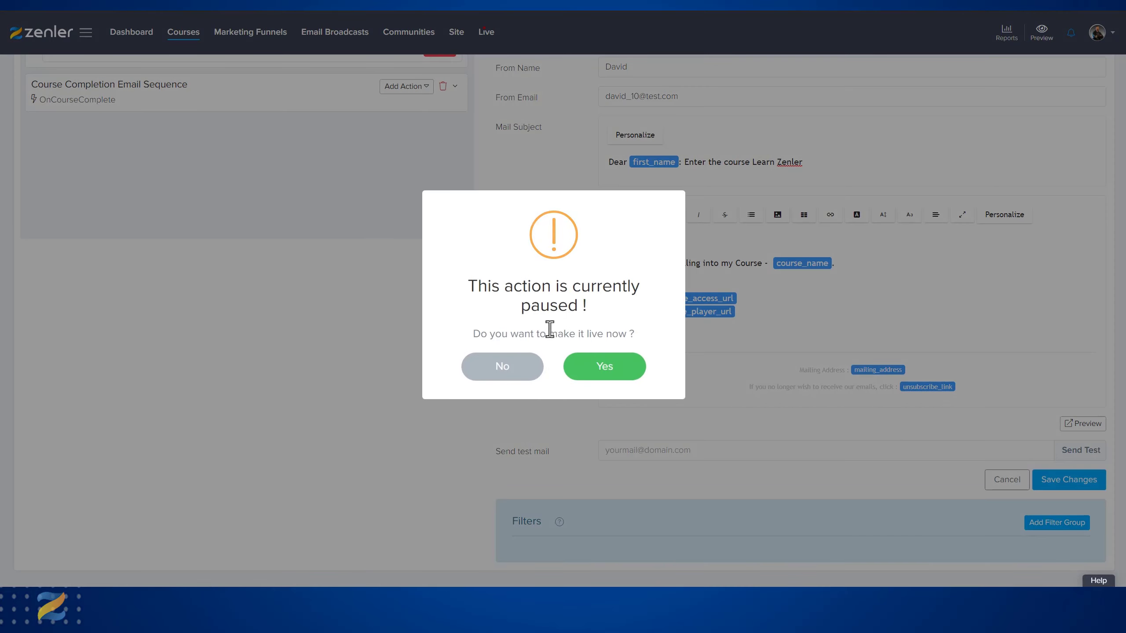
drag(470, 286, 621, 306)
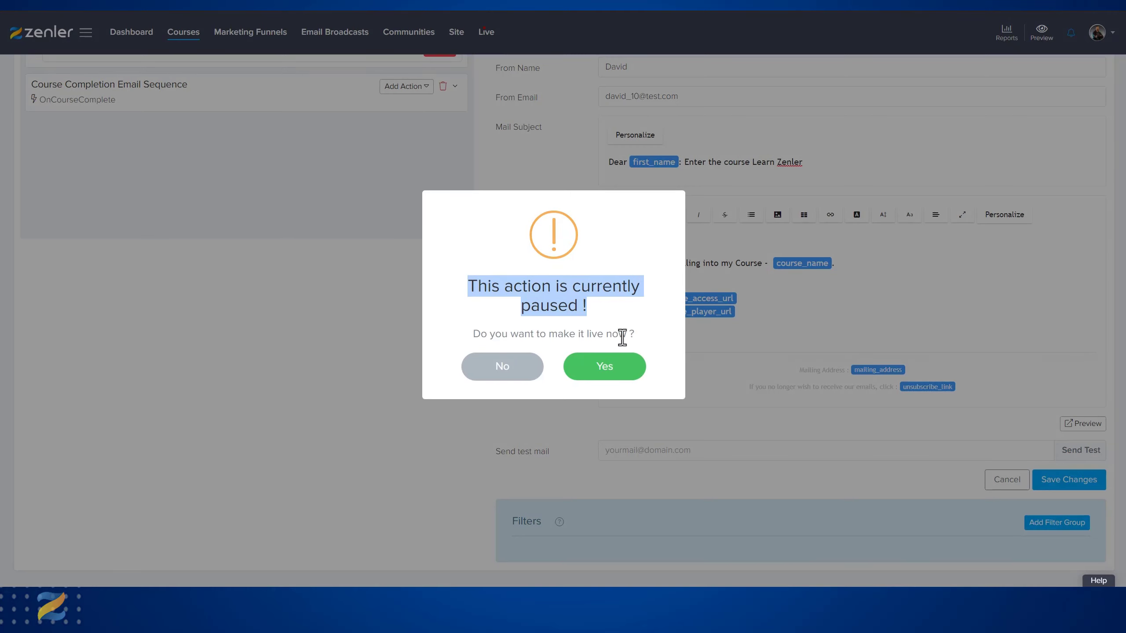
click(512, 369)
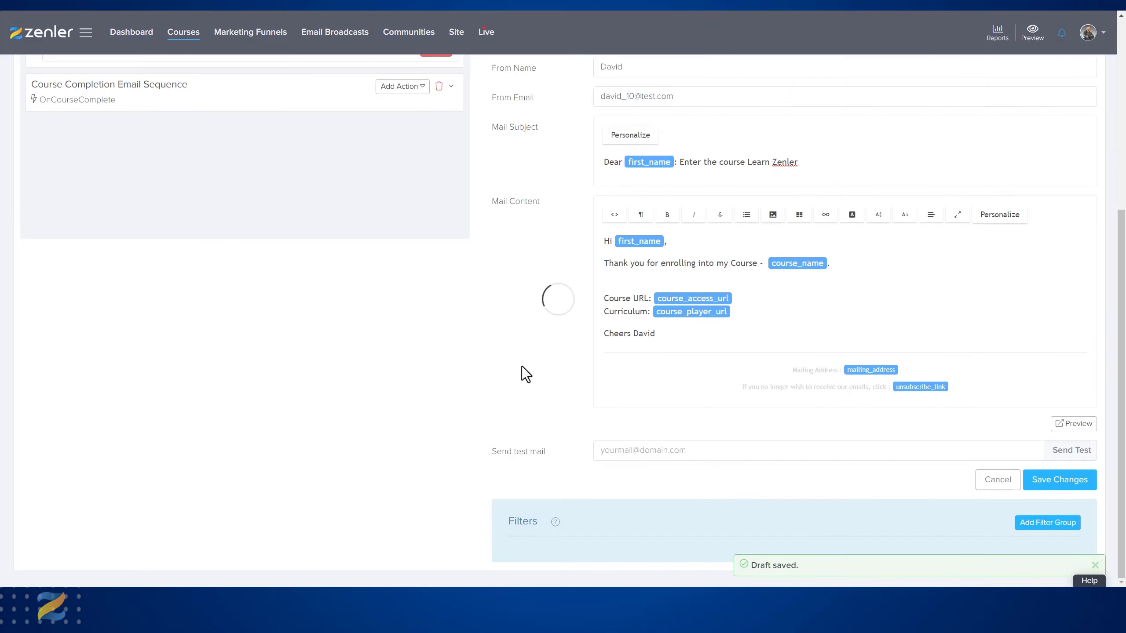
scroll(479, 311, up, 5)
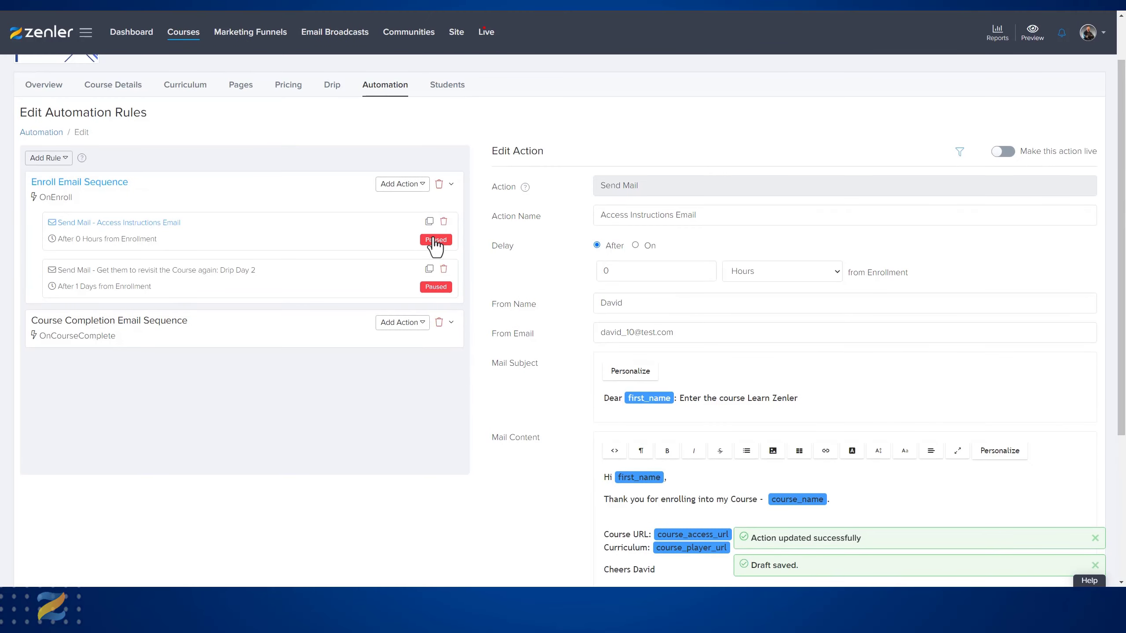
scroll(518, 454, down, 2)
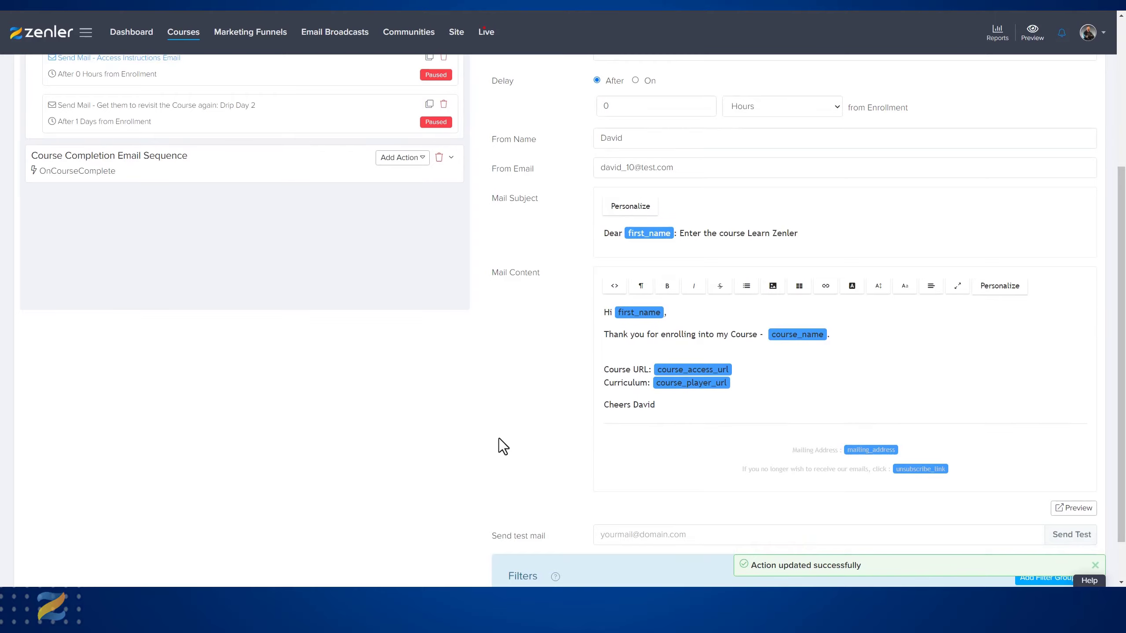
scroll(499, 438, down, 2)
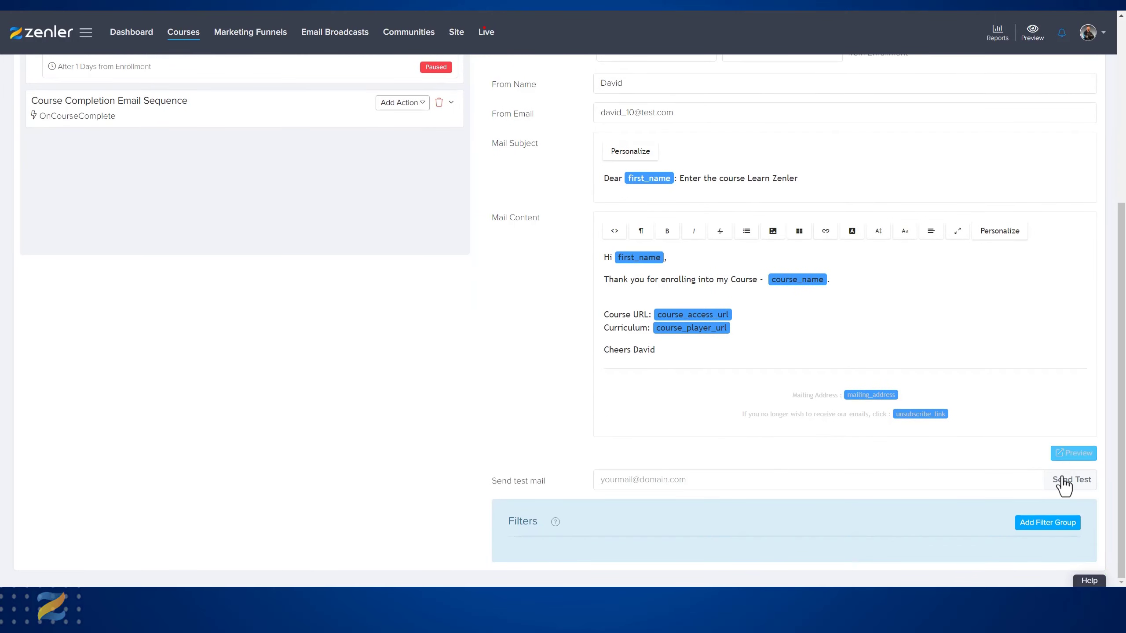
Preview the Access Instructions Email with its personalized fields filled in, and close the preview
click(1068, 454)
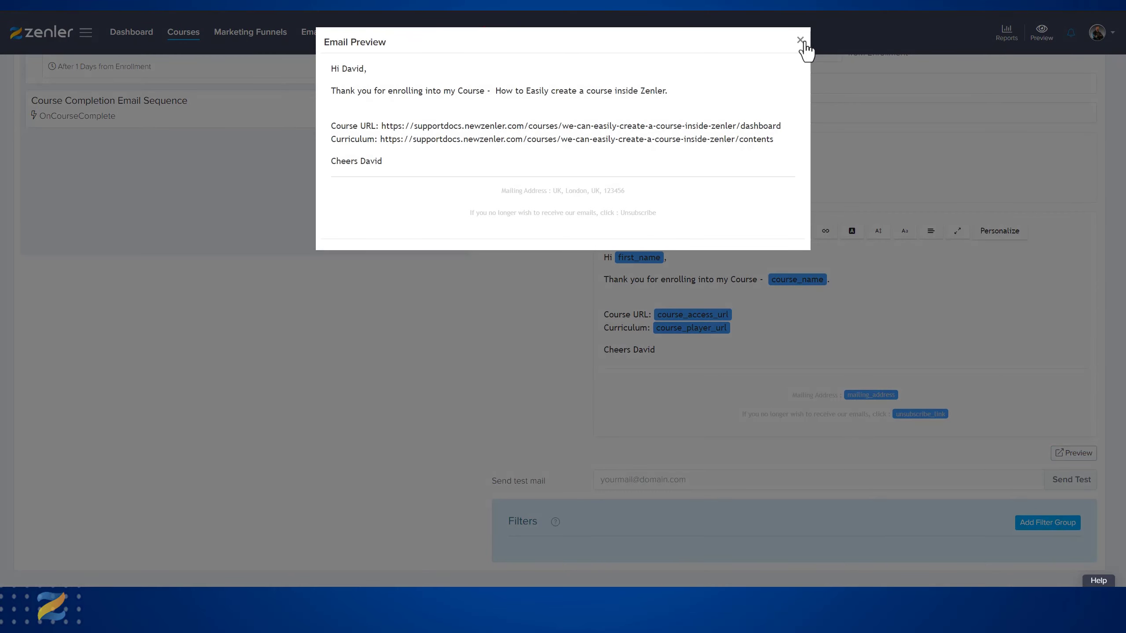
click(801, 41)
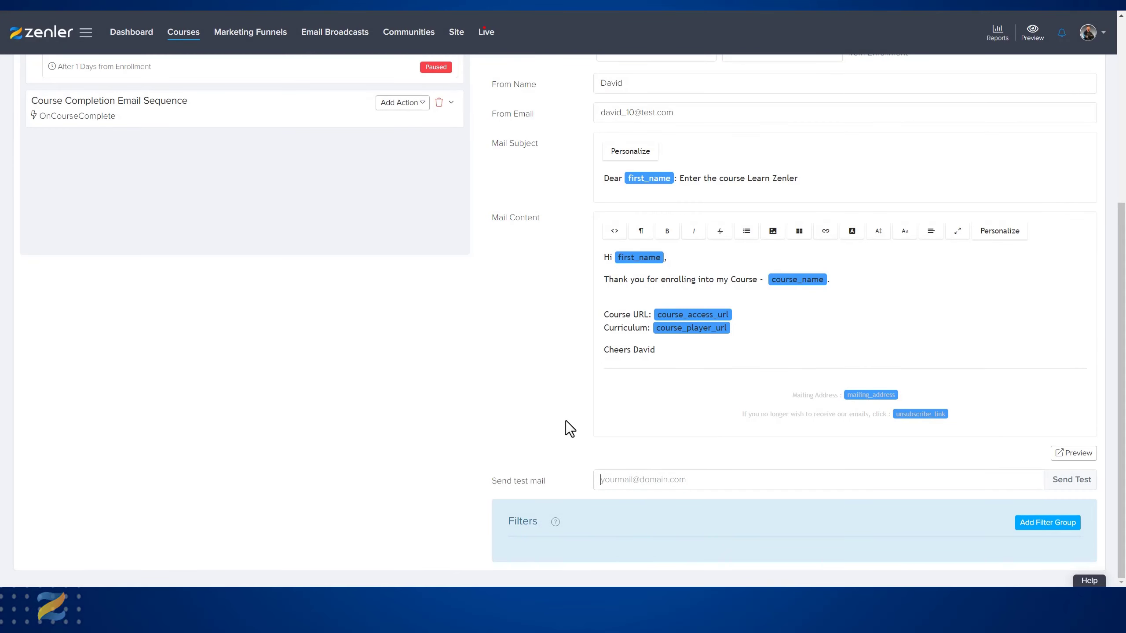
Make the Access Instructions Email action live and apply it to students already enrolled in the course
scroll(566, 421, up, 3)
scroll(566, 421, down, 3)
scroll(517, 407, up, 4)
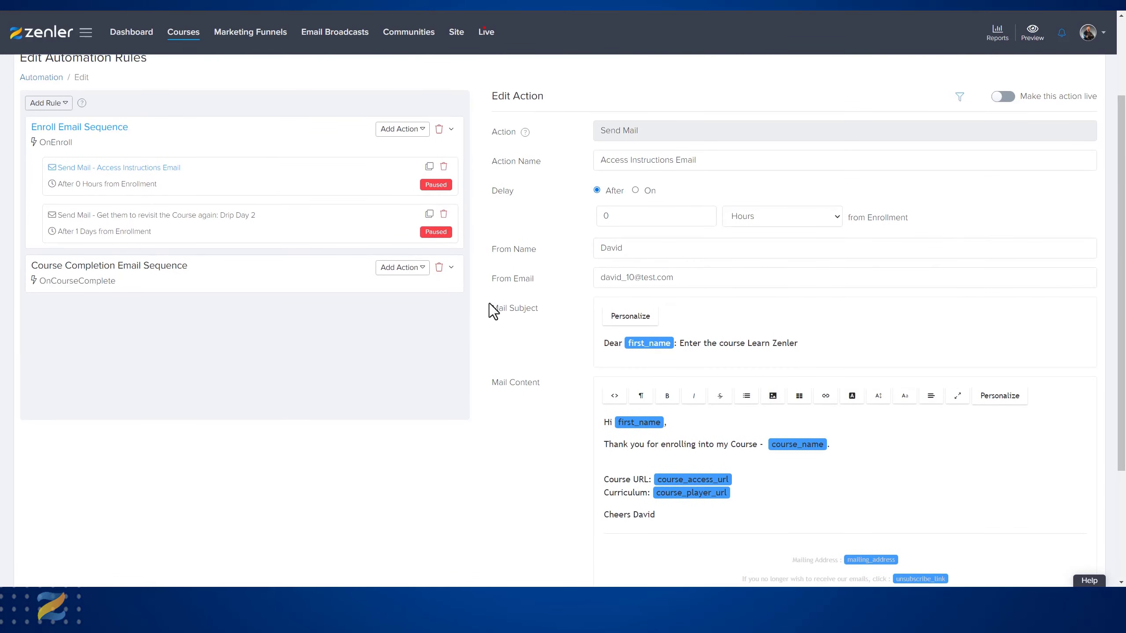
scroll(489, 303, up, 1)
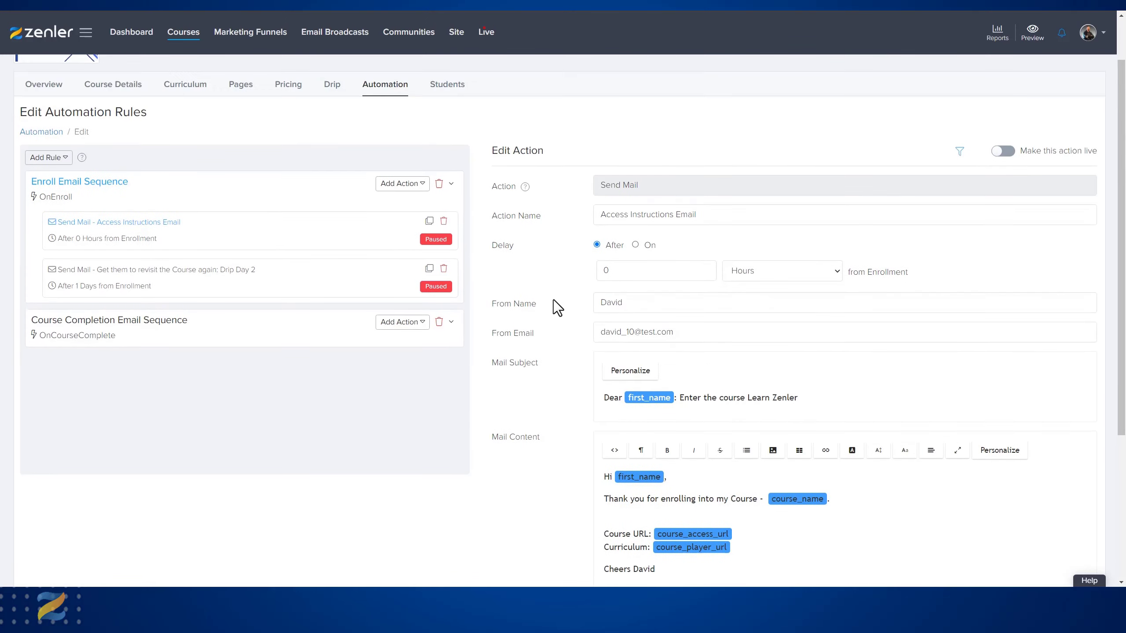
click(1008, 152)
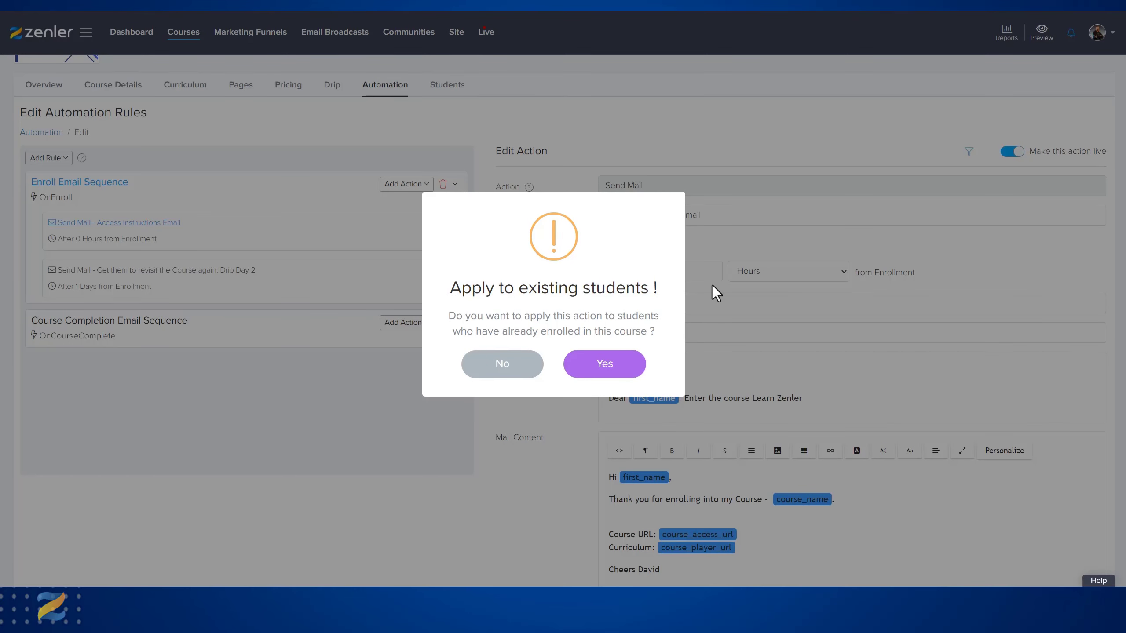
triple_click(672, 291)
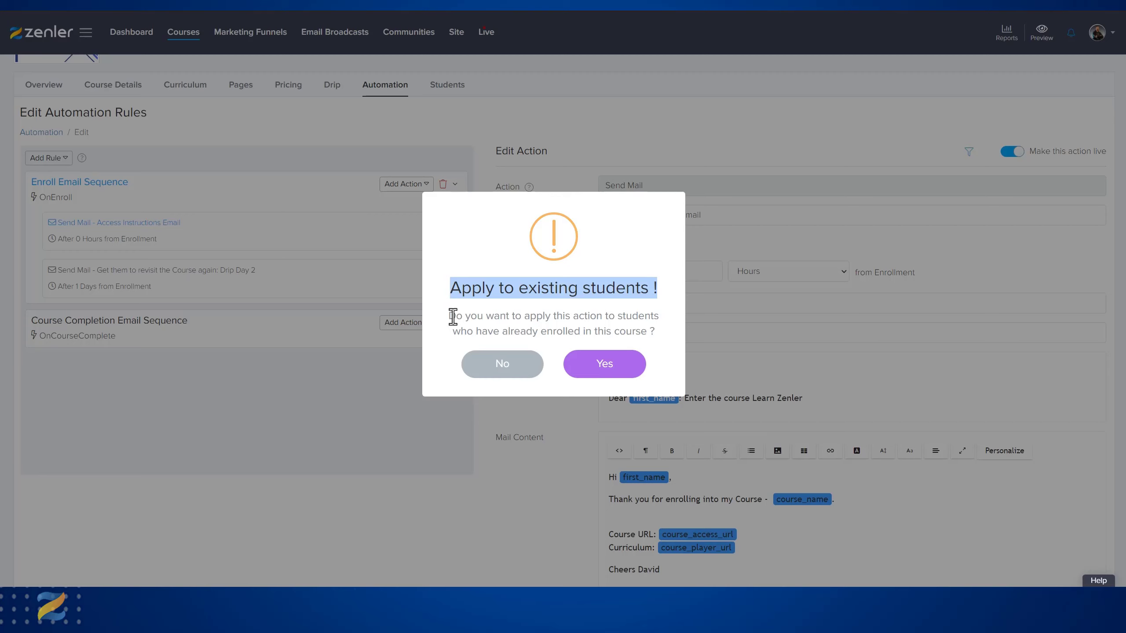
drag(448, 316, 674, 332)
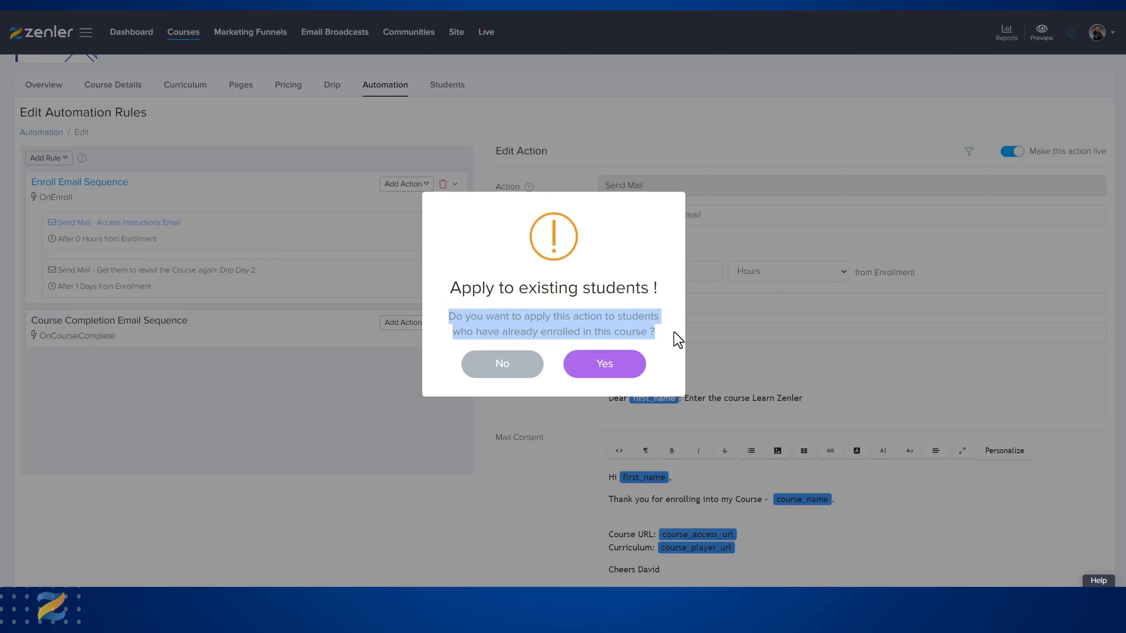
click(614, 365)
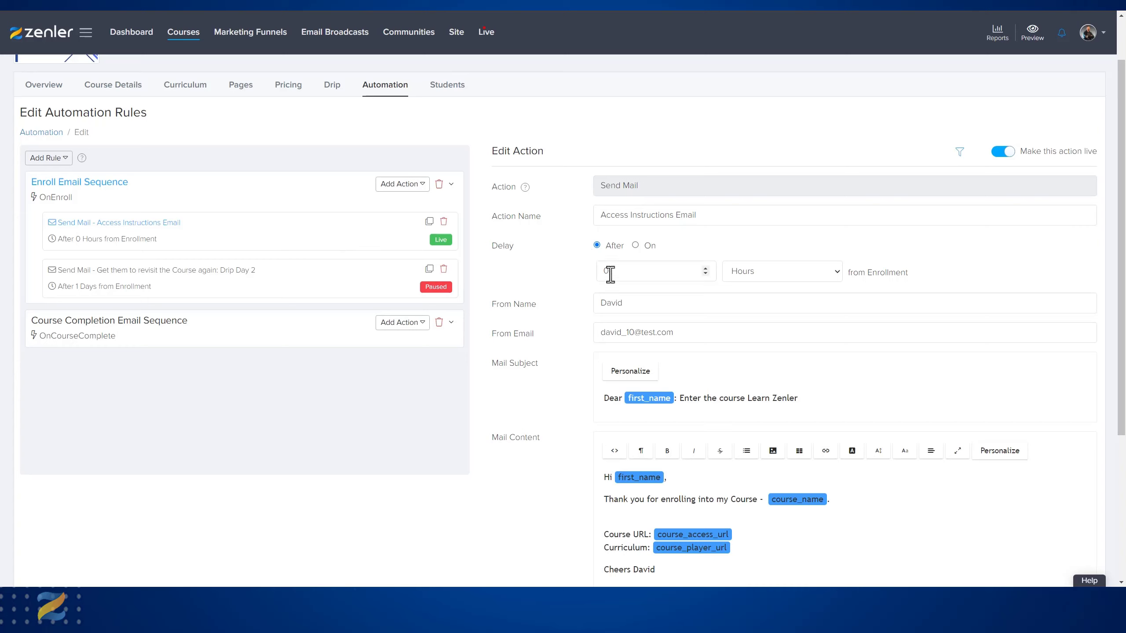
Set the unit of the Access Instructions Email's delay from enrollment to Minutes
click(839, 272)
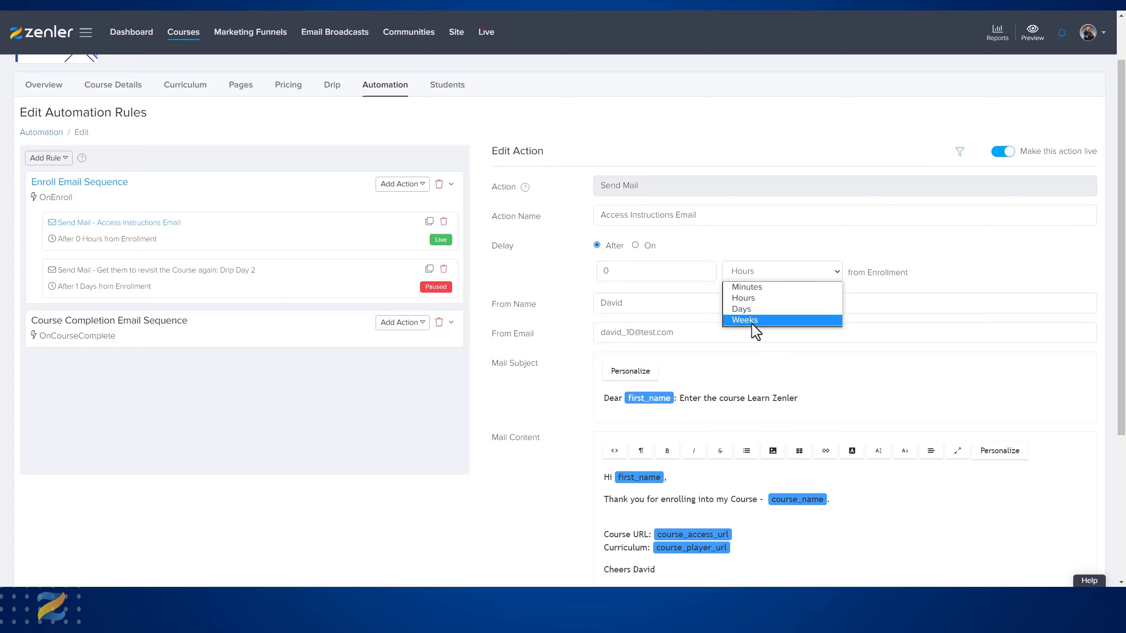
click(745, 287)
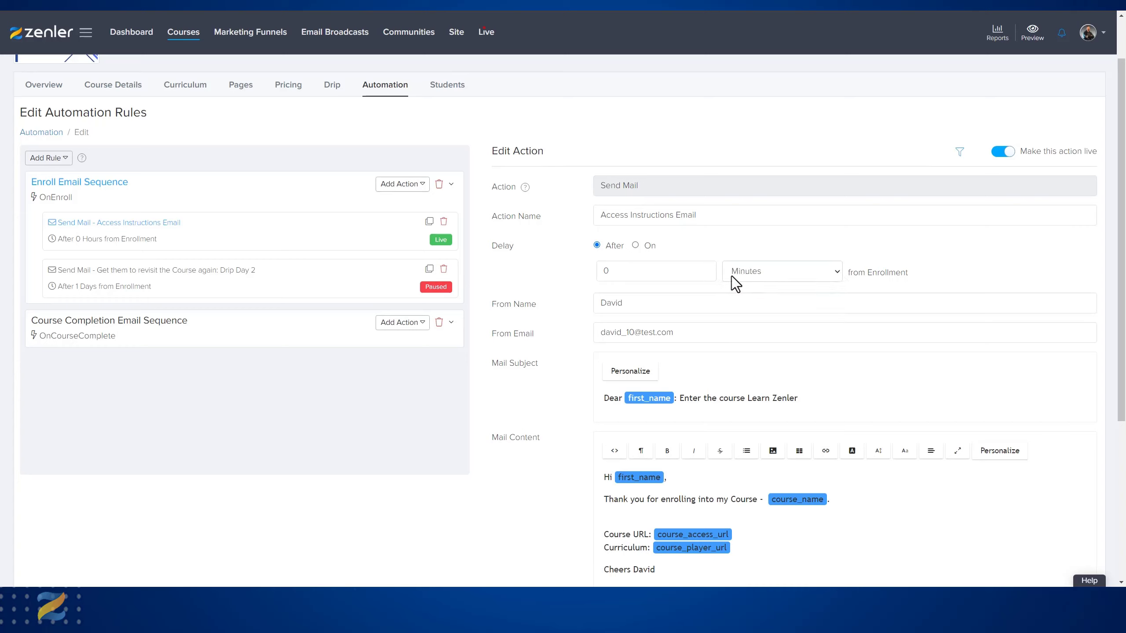
drag(847, 272, 909, 272)
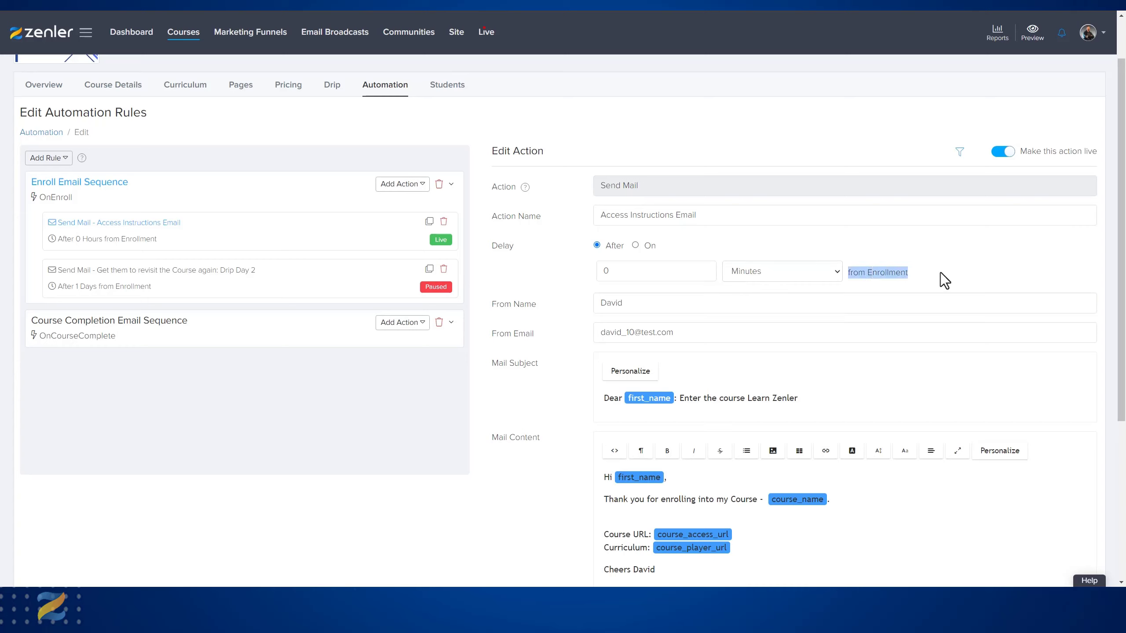
Set the From Name to Zenler and save the action, applying the changes to existing students
click(677, 305)
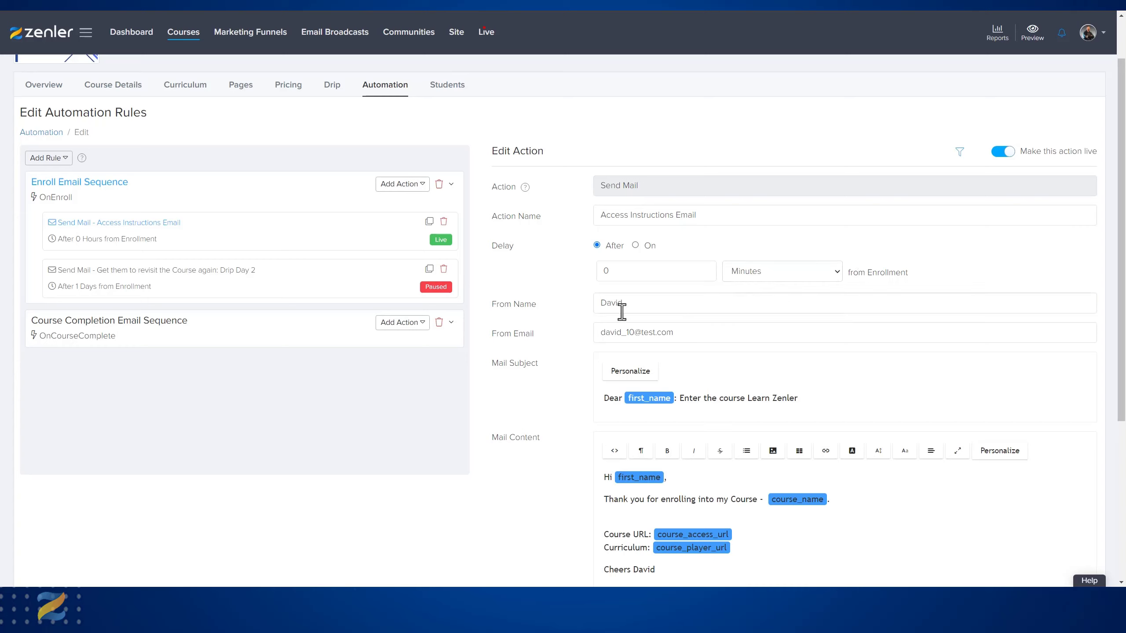
drag(625, 305, 585, 306)
text(Zenler)
scroll(570, 419, down, 5)
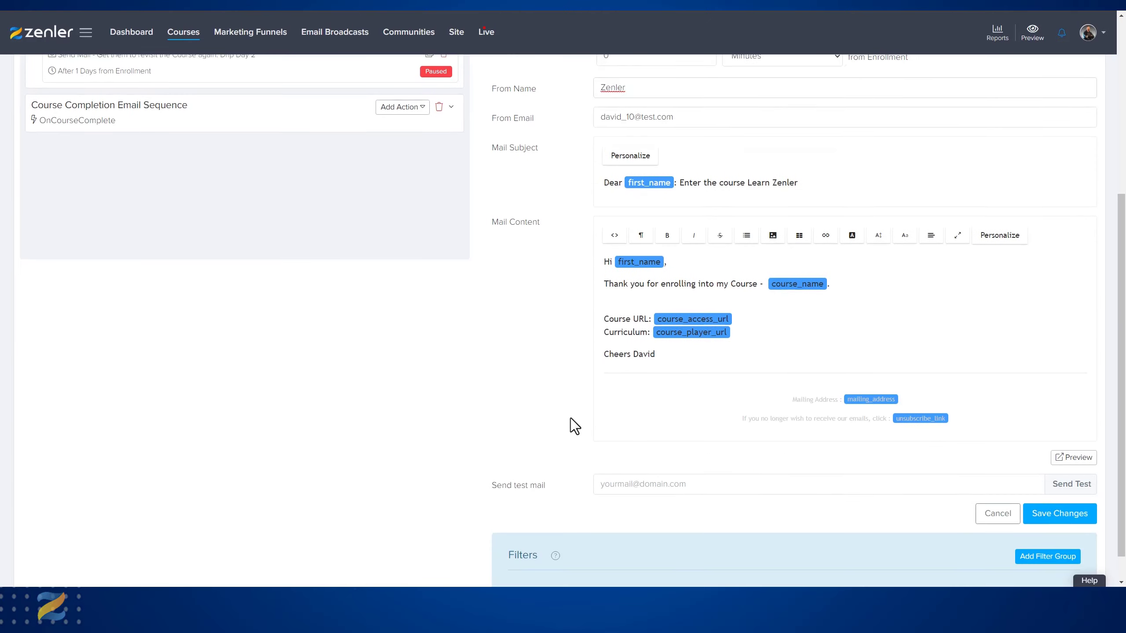
click(1061, 511)
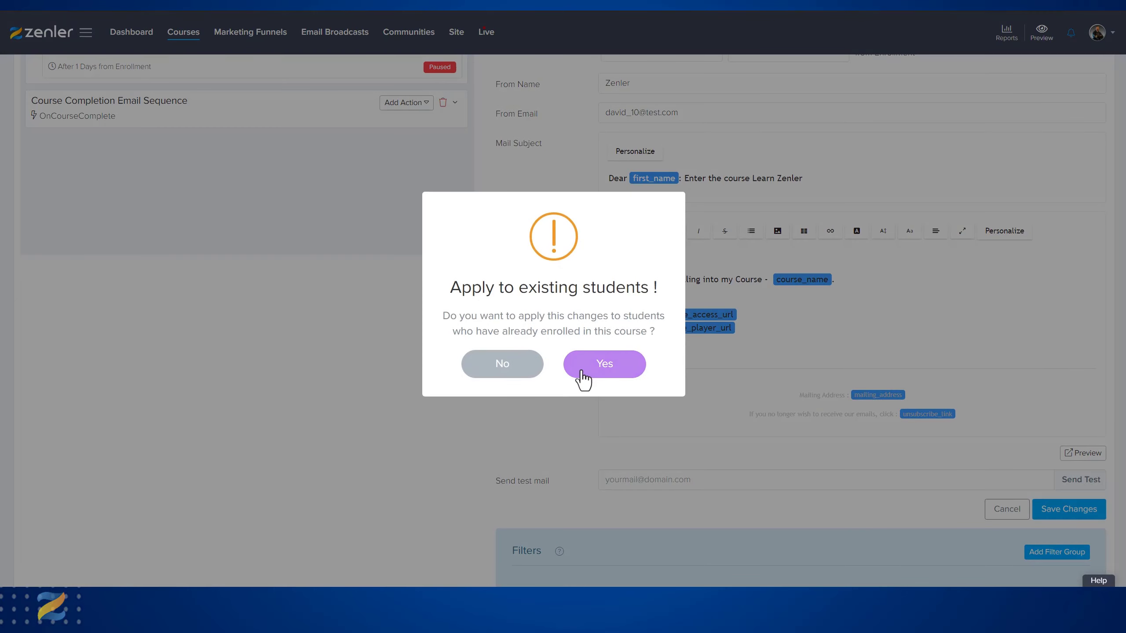
click(592, 362)
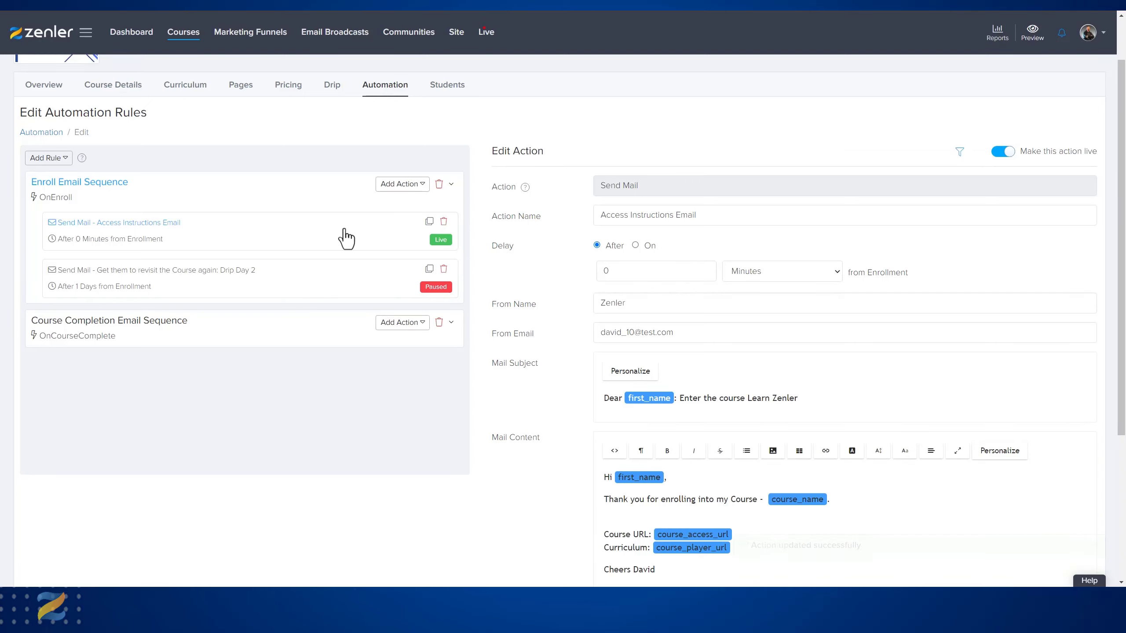
Set the email's delay to 1 Days from enrollment
double_click(611, 270)
text(1)
click(828, 273)
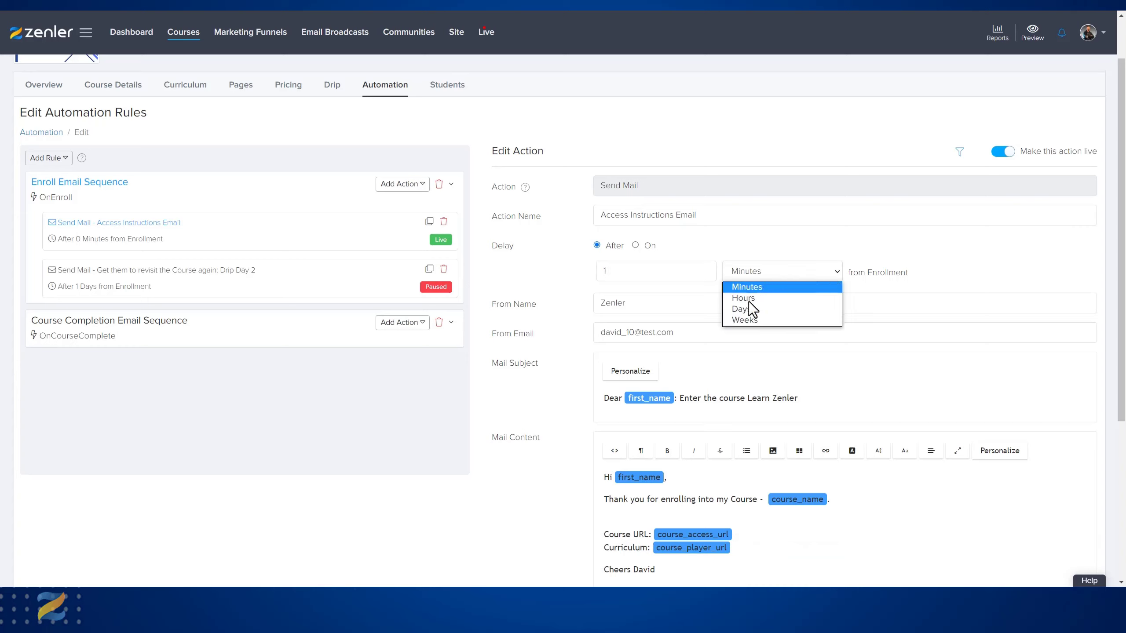
click(746, 307)
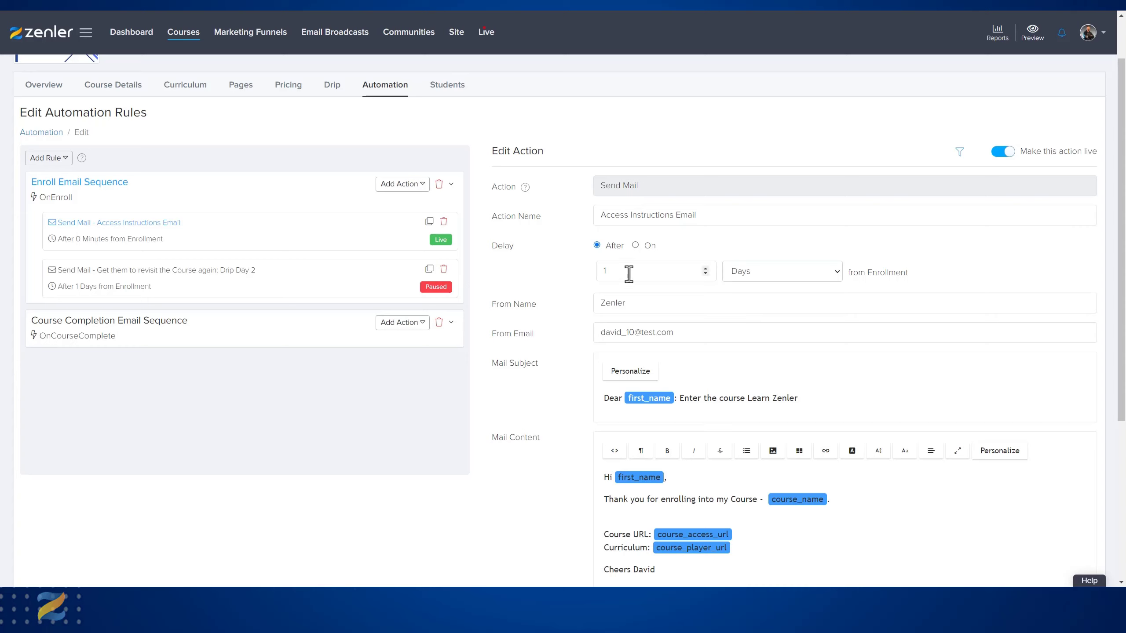
Set the email's delay to 0 Minutes from enrollment and save the action
drag(624, 273, 588, 274)
text(0)
click(839, 273)
click(777, 285)
scroll(510, 481, down, 5)
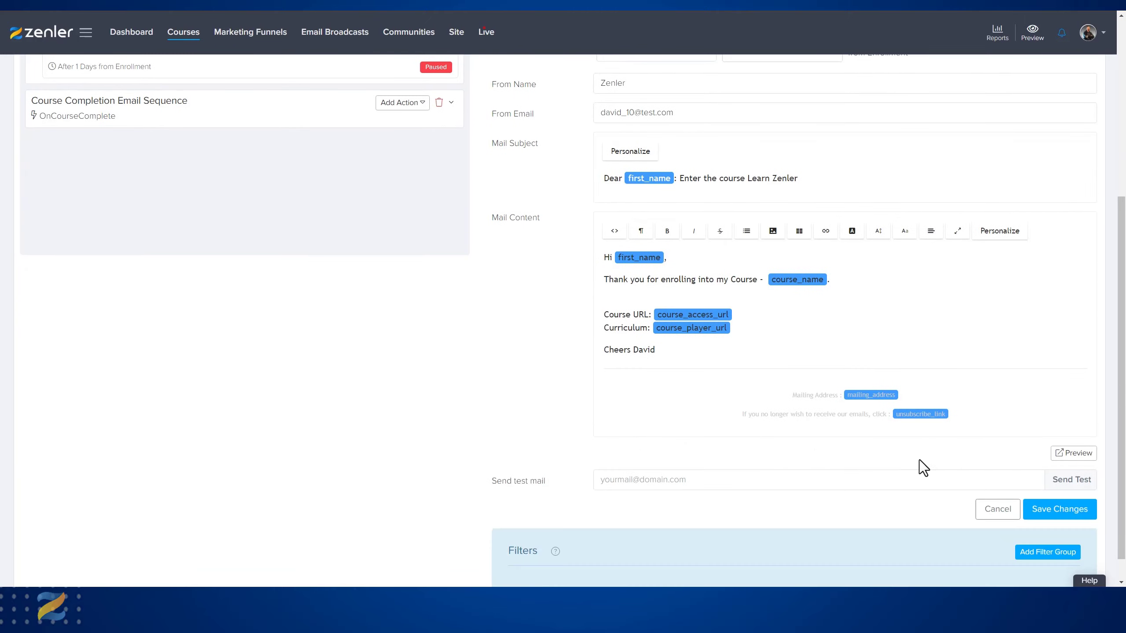
click(1048, 512)
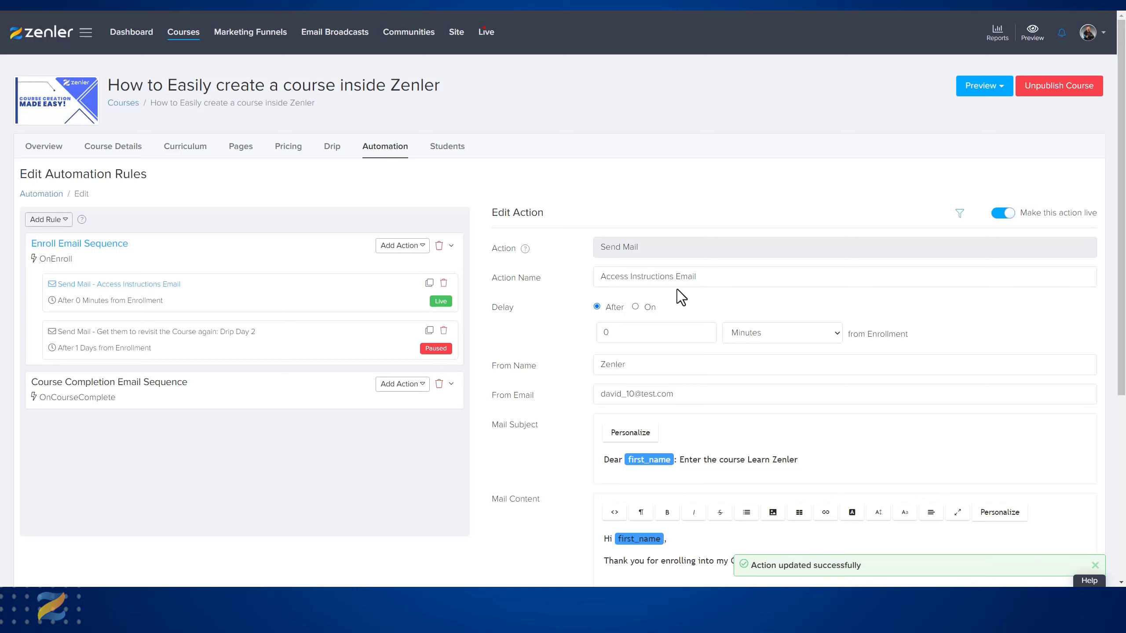
Rename the Access Instructions Email action as "Enrolled Email" and save the changes
drag(706, 279, 574, 276)
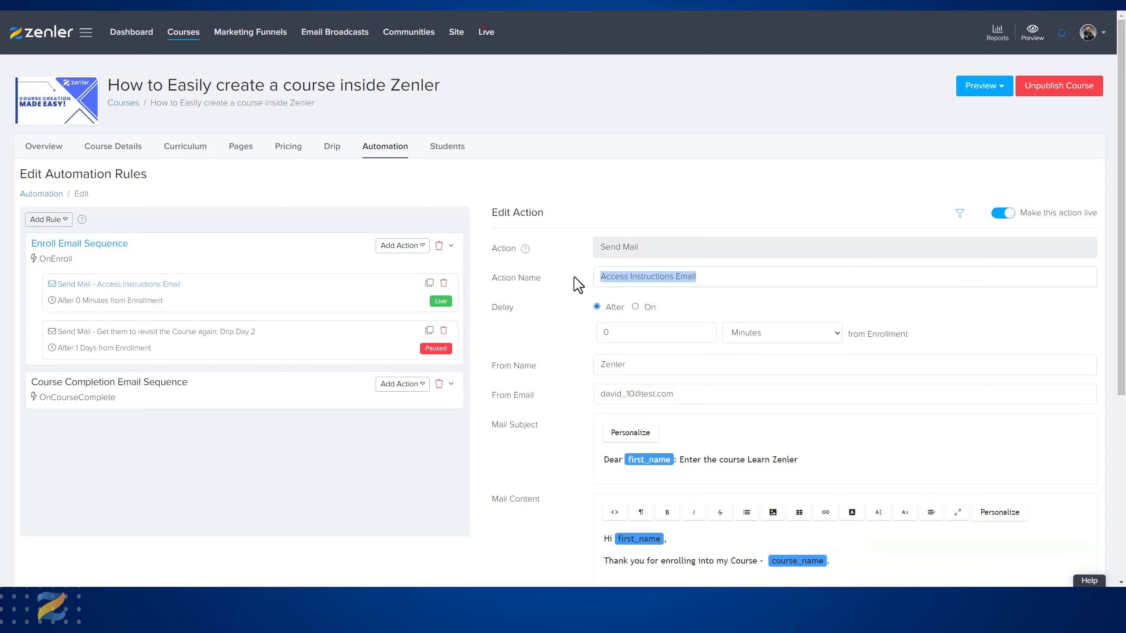
text(Enrolle)
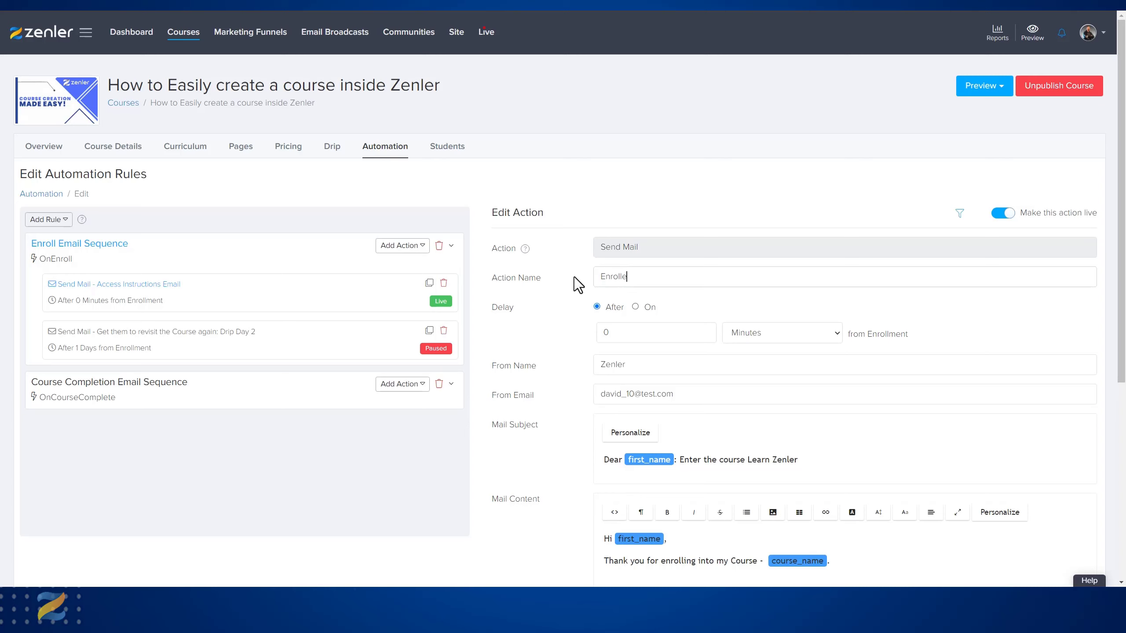
text(d Email)
scroll(543, 337, down, 3)
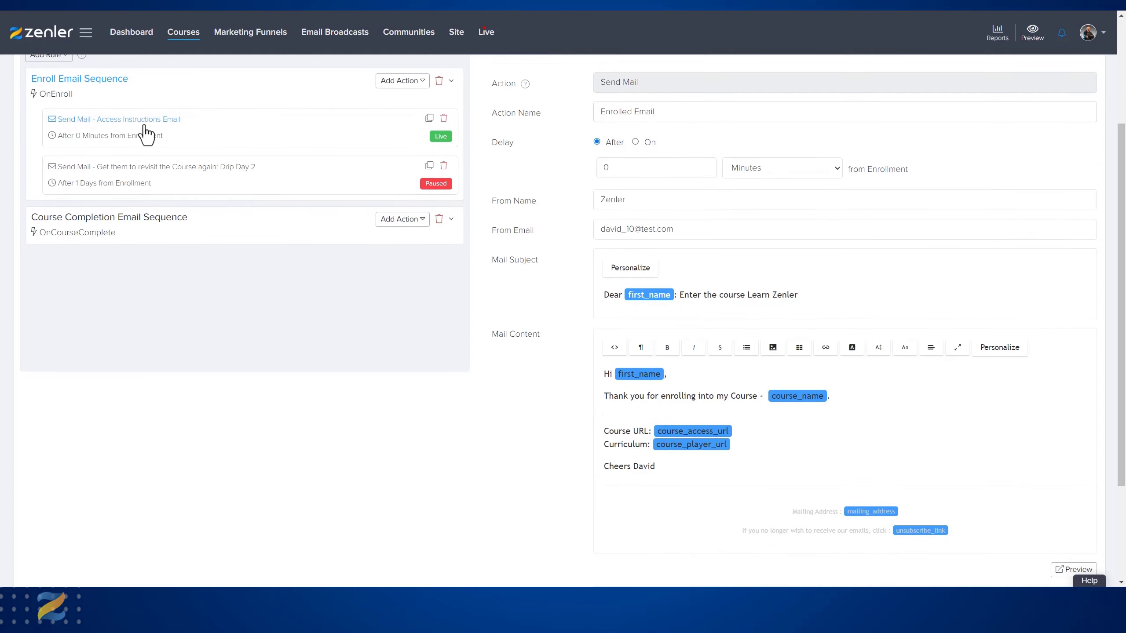
scroll(585, 415, down, 3)
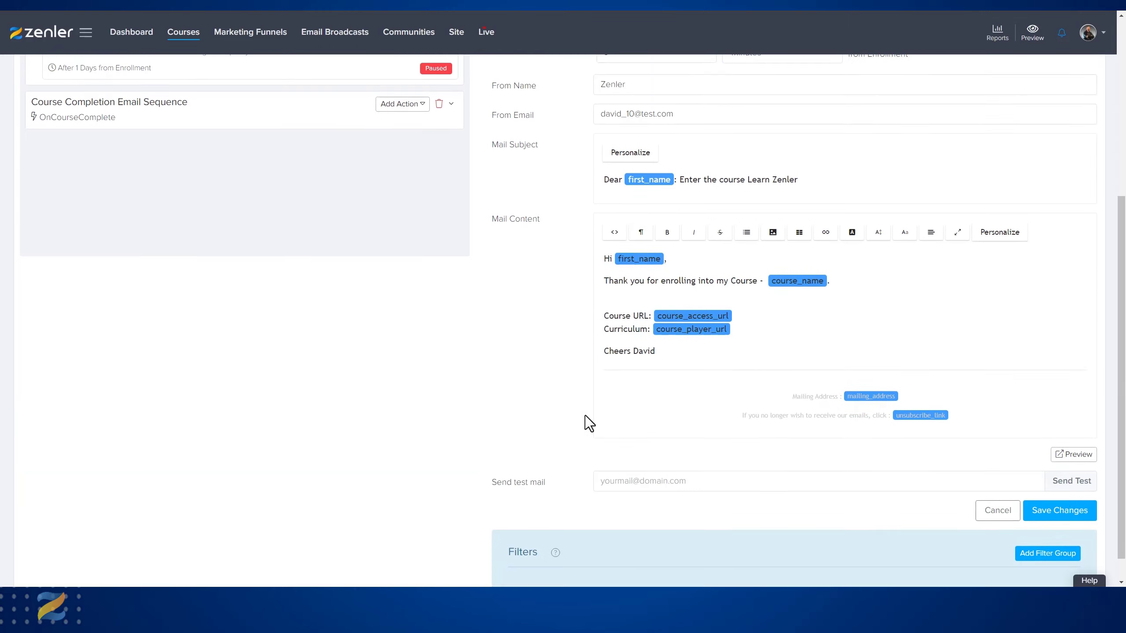
click(1059, 479)
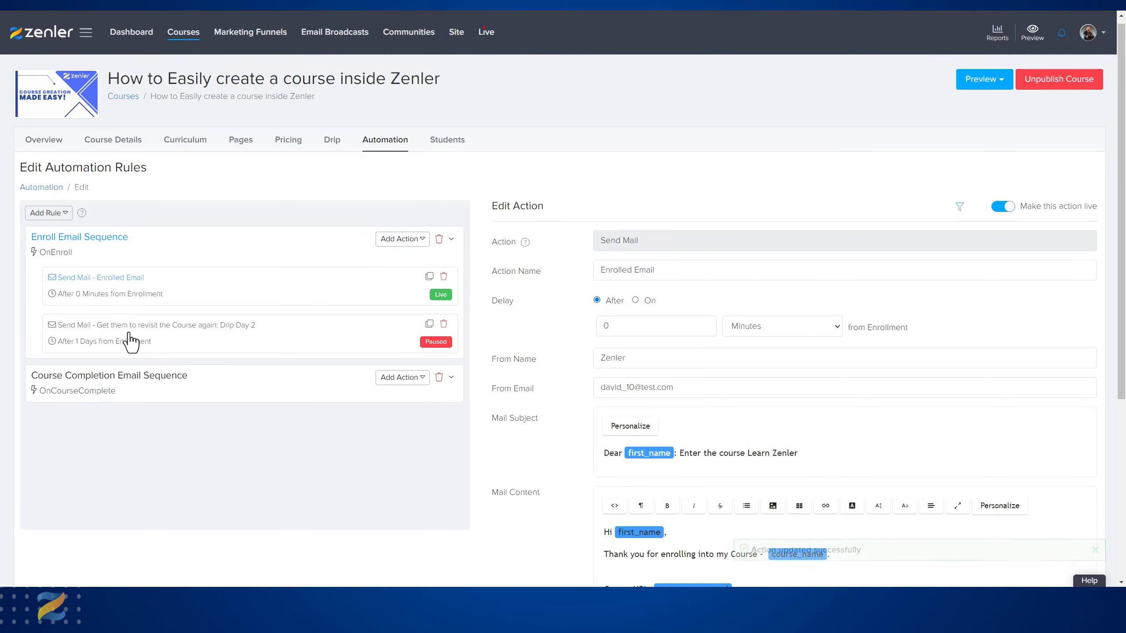
Examine the Enroll Email Sequence rule's settings, the triggers available for new rules, and the action types it can include
click(425, 243)
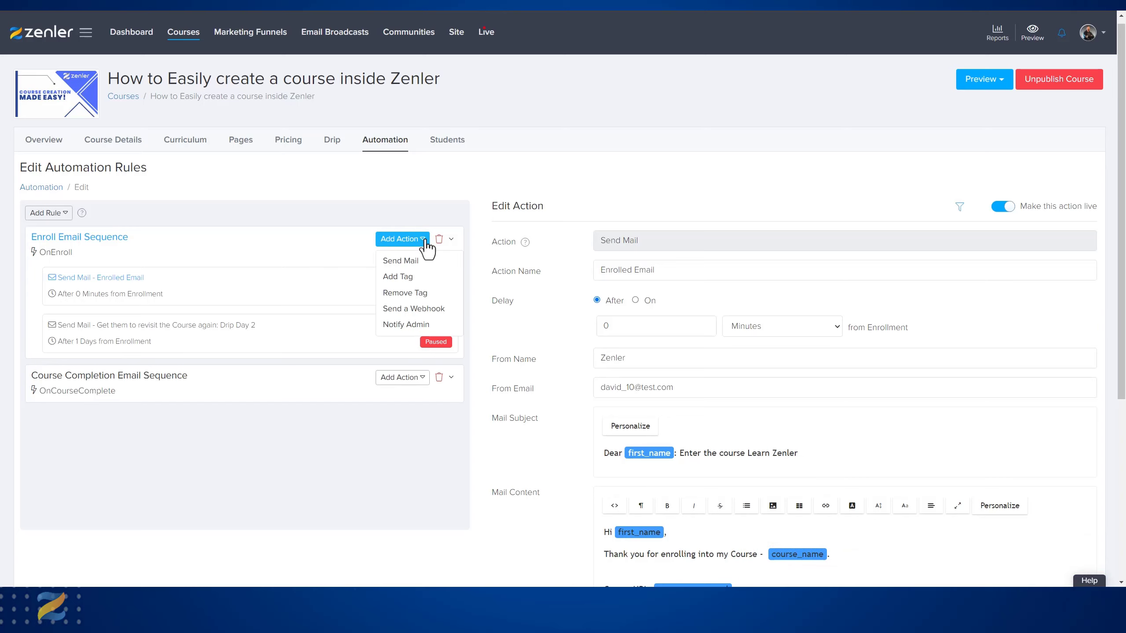
click(62, 236)
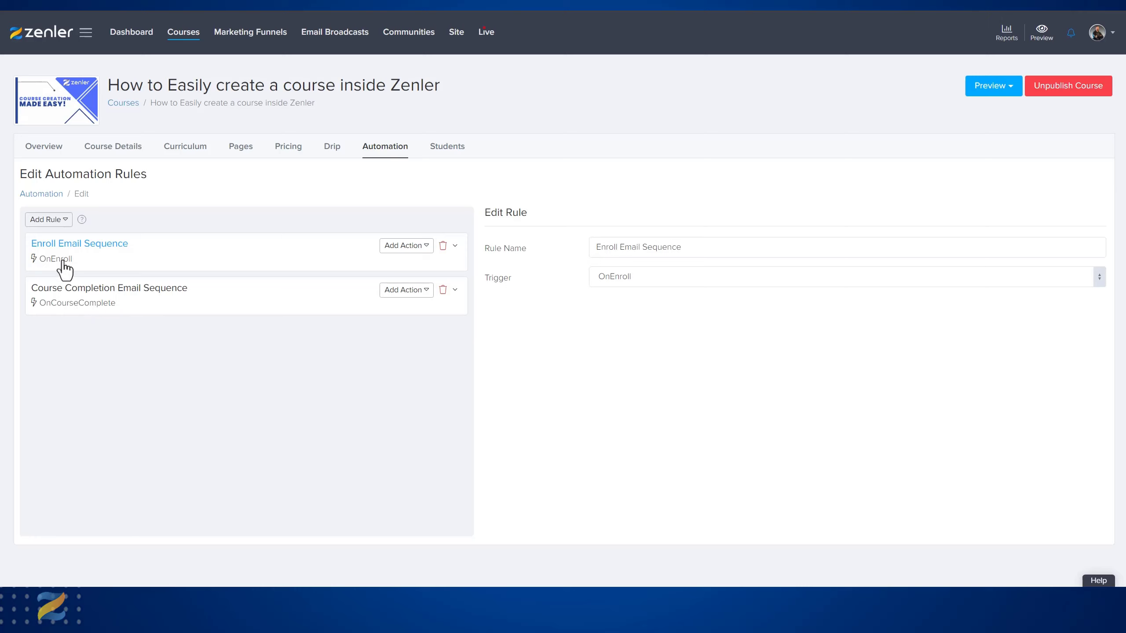
click(90, 266)
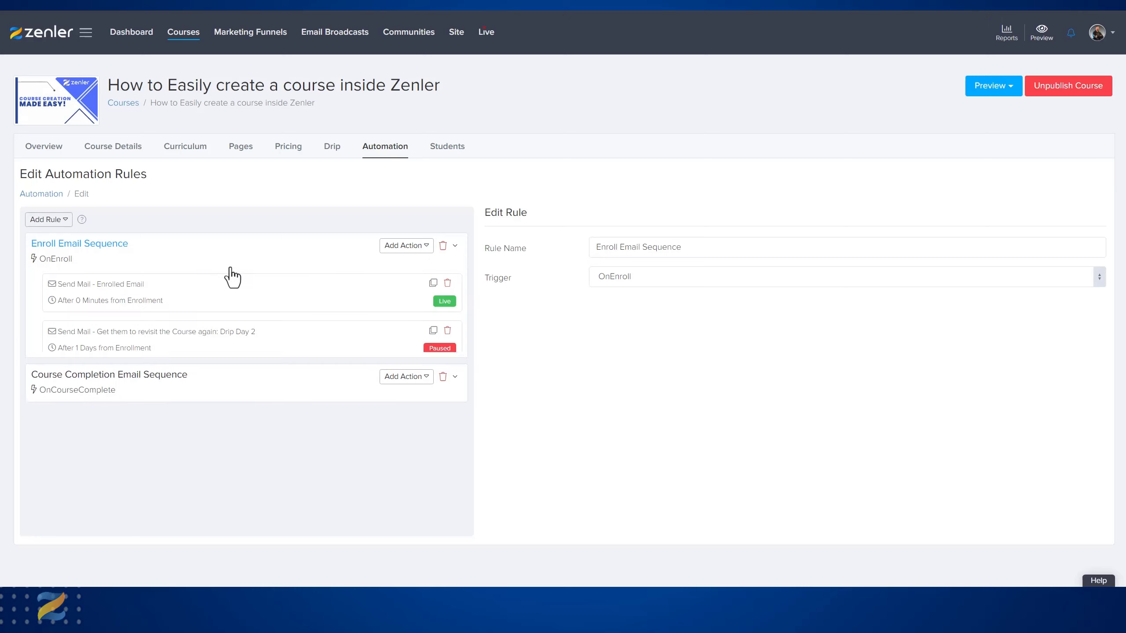
click(63, 220)
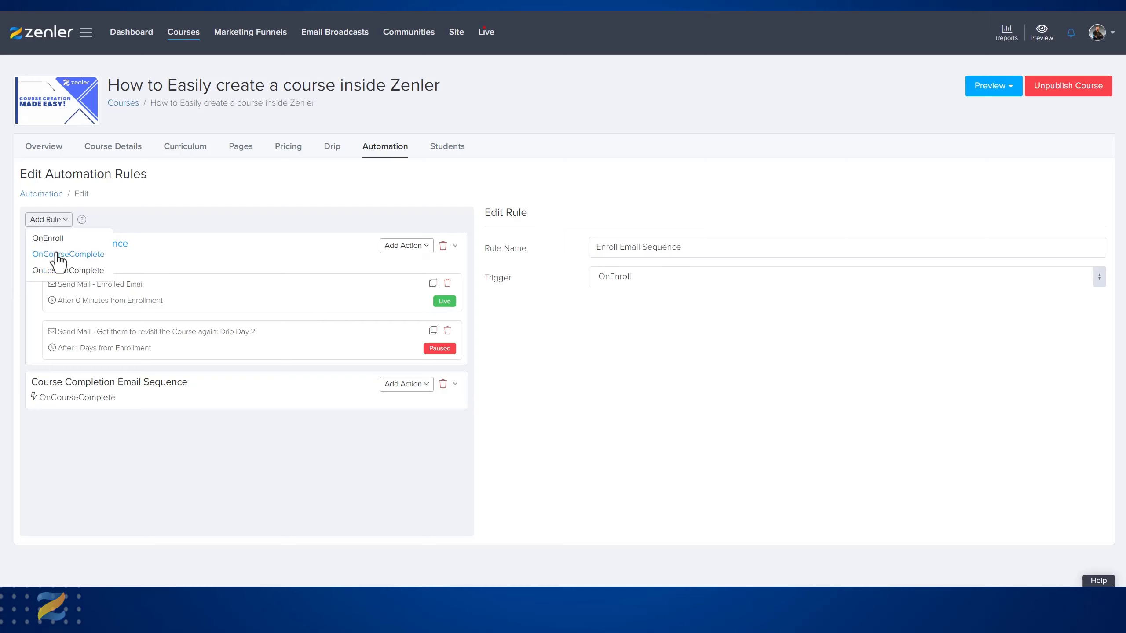
click(126, 245)
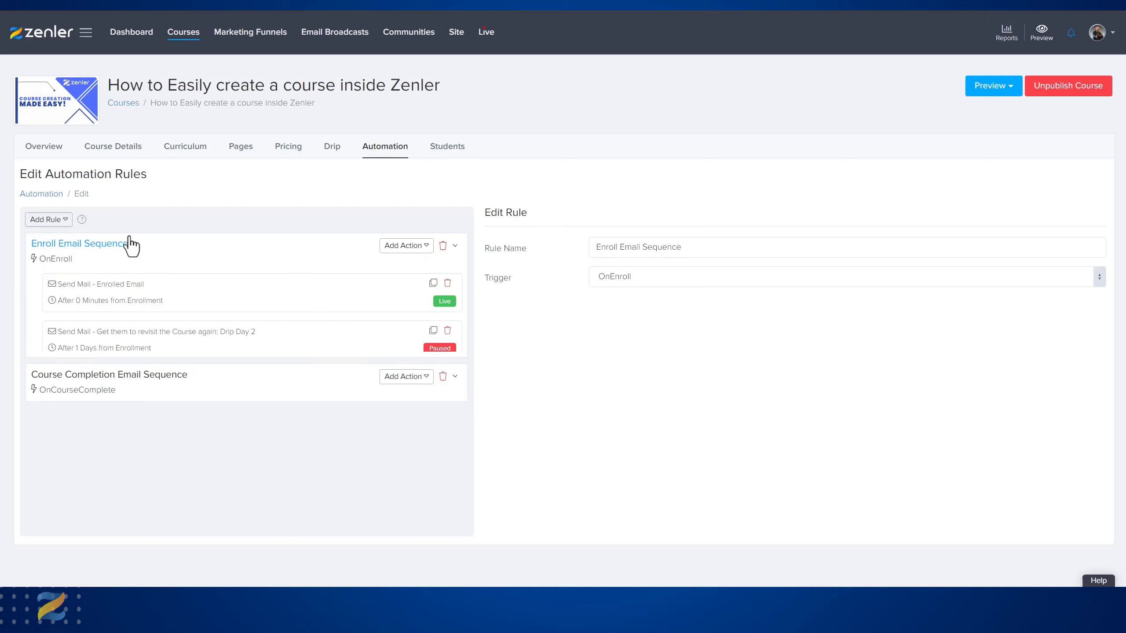
click(101, 253)
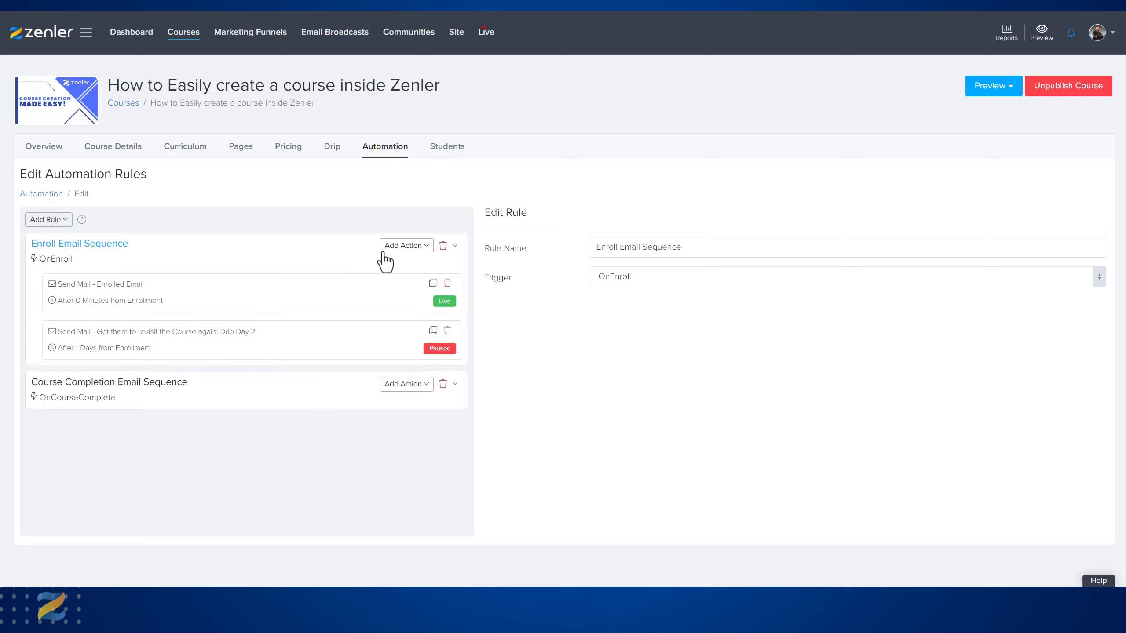
click(427, 246)
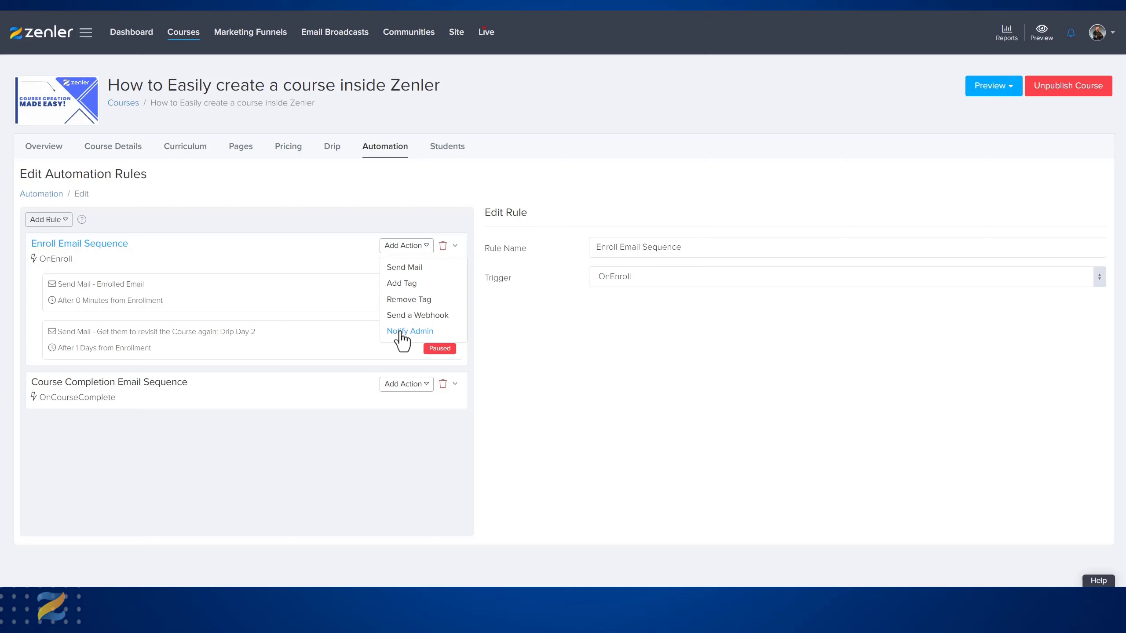
click(509, 334)
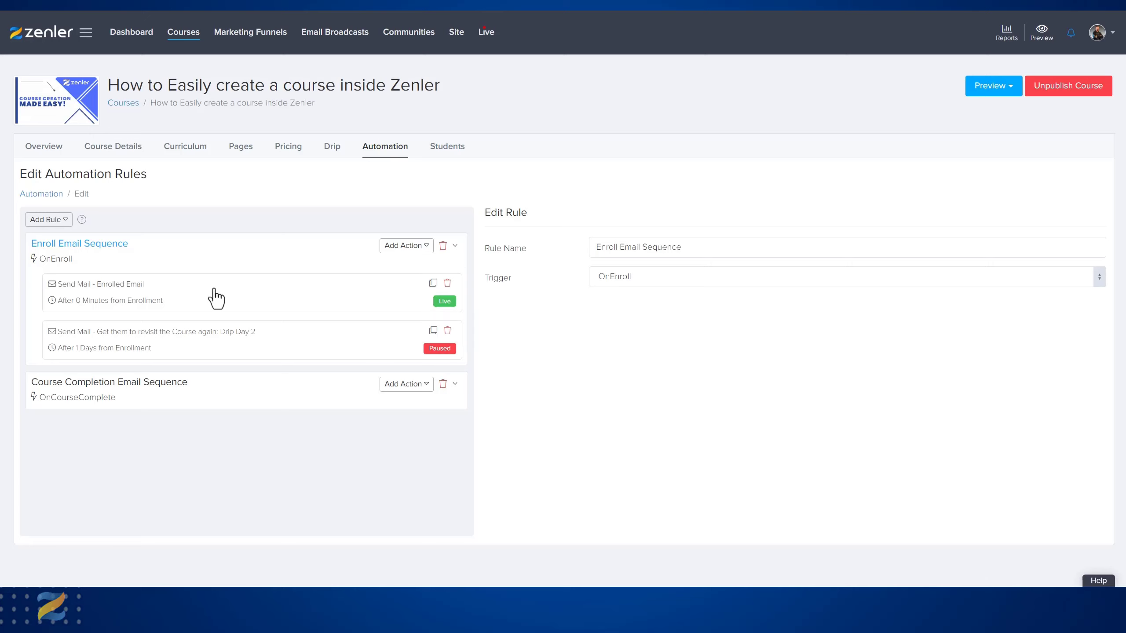
Open the Enrolled Email action and the "Get them to revisit the Course again: Drip Day 2" action, and review the latter's mail content
click(259, 297)
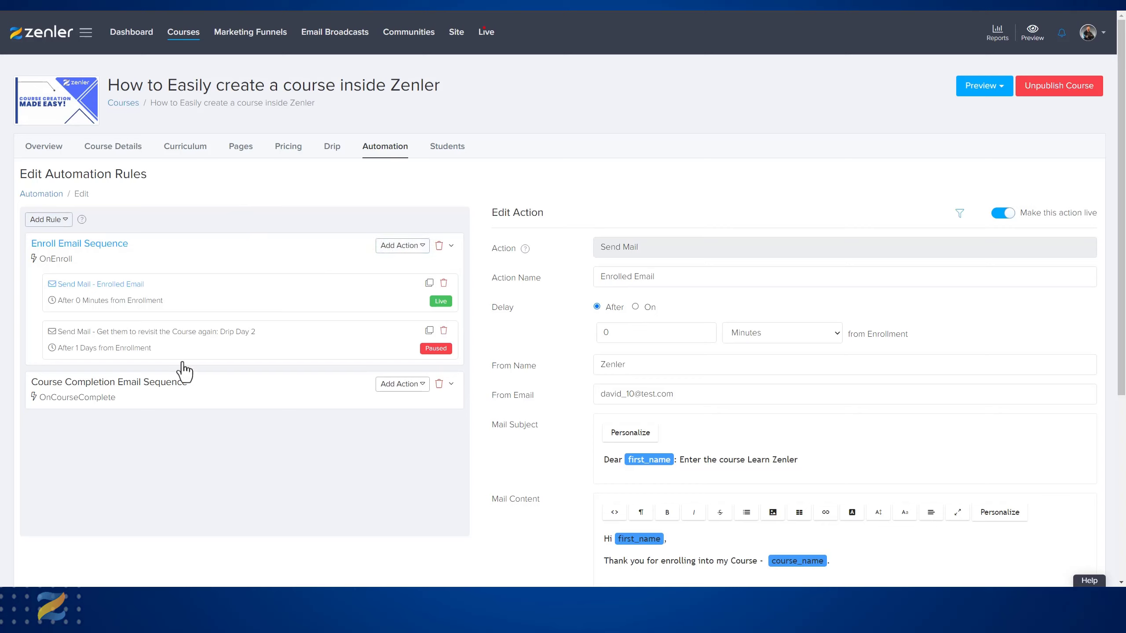
click(225, 348)
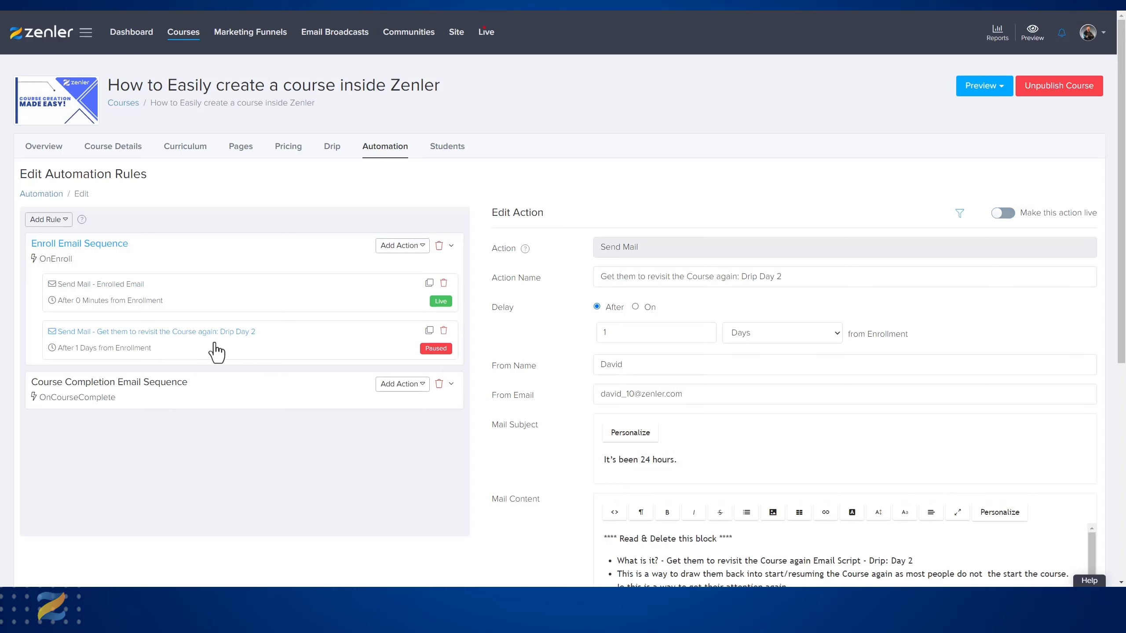
scroll(394, 468, down, 3)
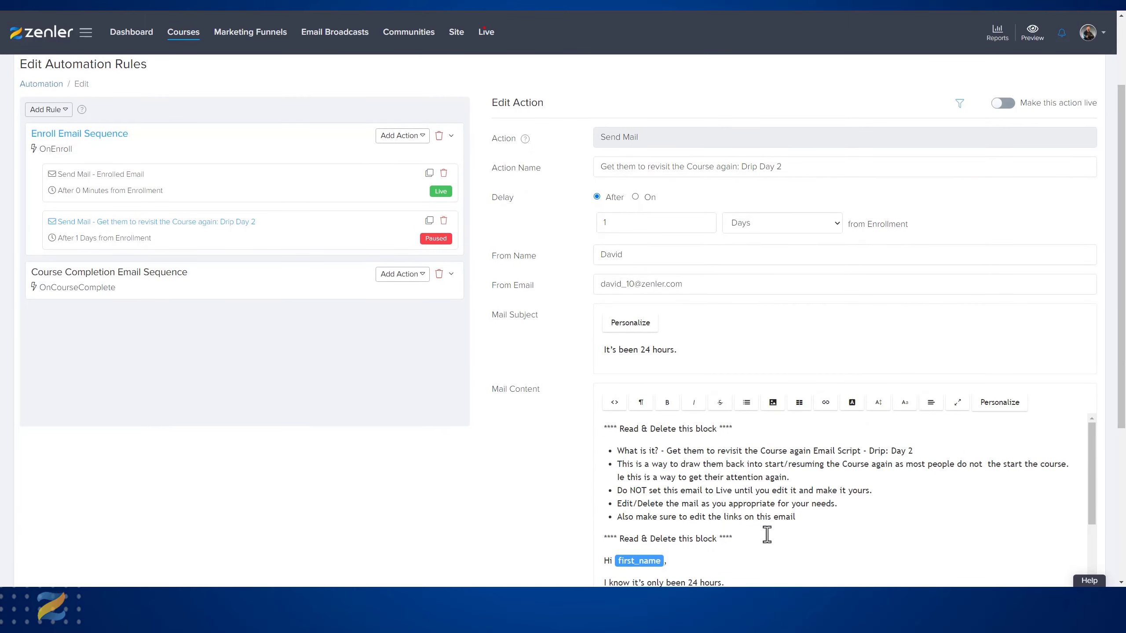
Delete the "Get them to revisit the Course again: Drip Day 2" action from the Enroll Email Sequence rule
scroll(768, 528, down, 5)
scroll(768, 527, up, 5)
click(444, 222)
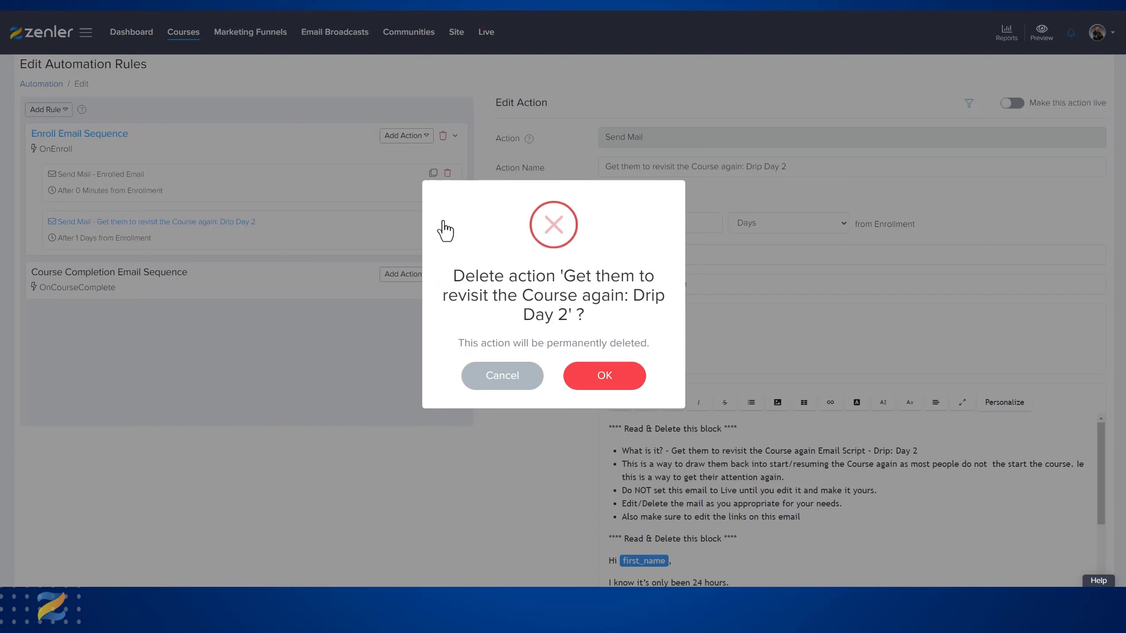
click(608, 370)
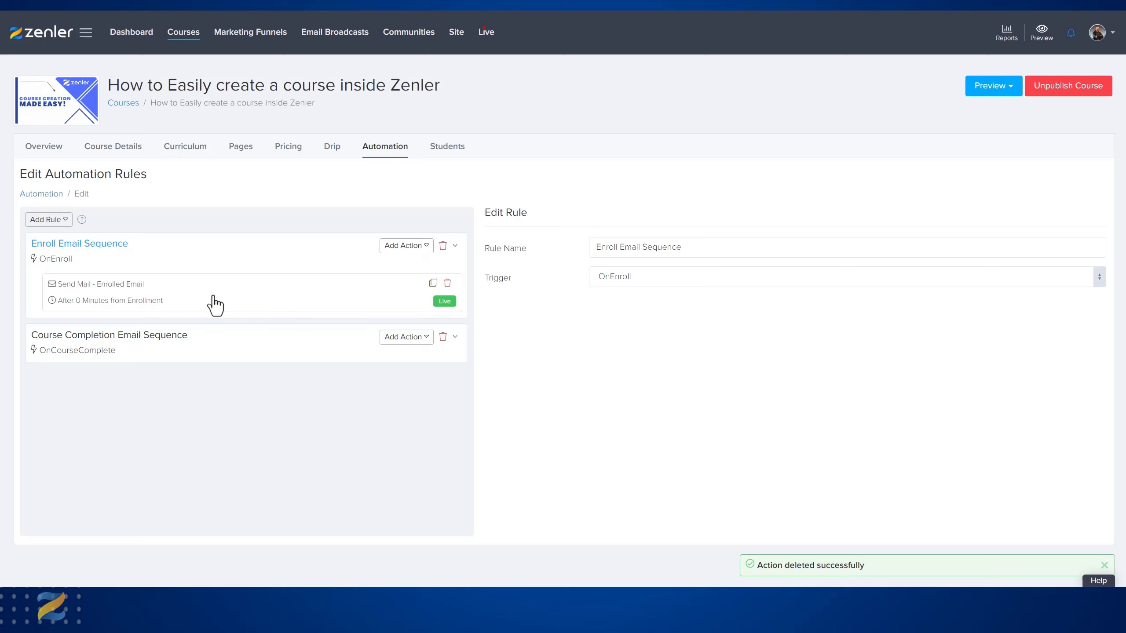
Clone the Enrolled Email action as "Second Mail" within the Enroll Email Sequence rule
click(118, 284)
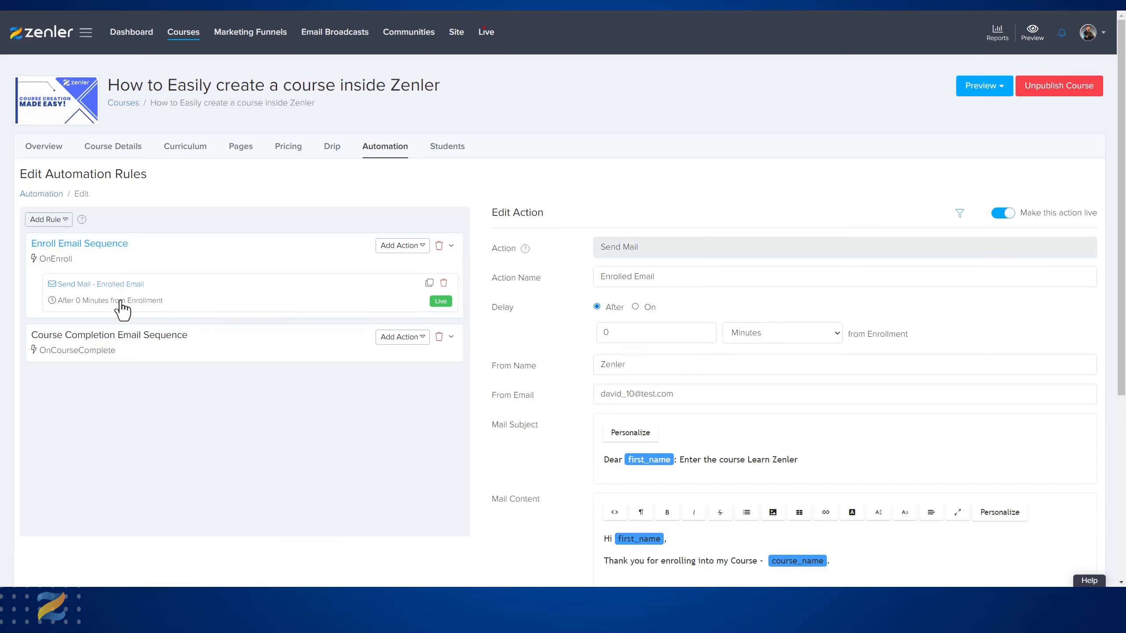
scroll(531, 493, down, 5)
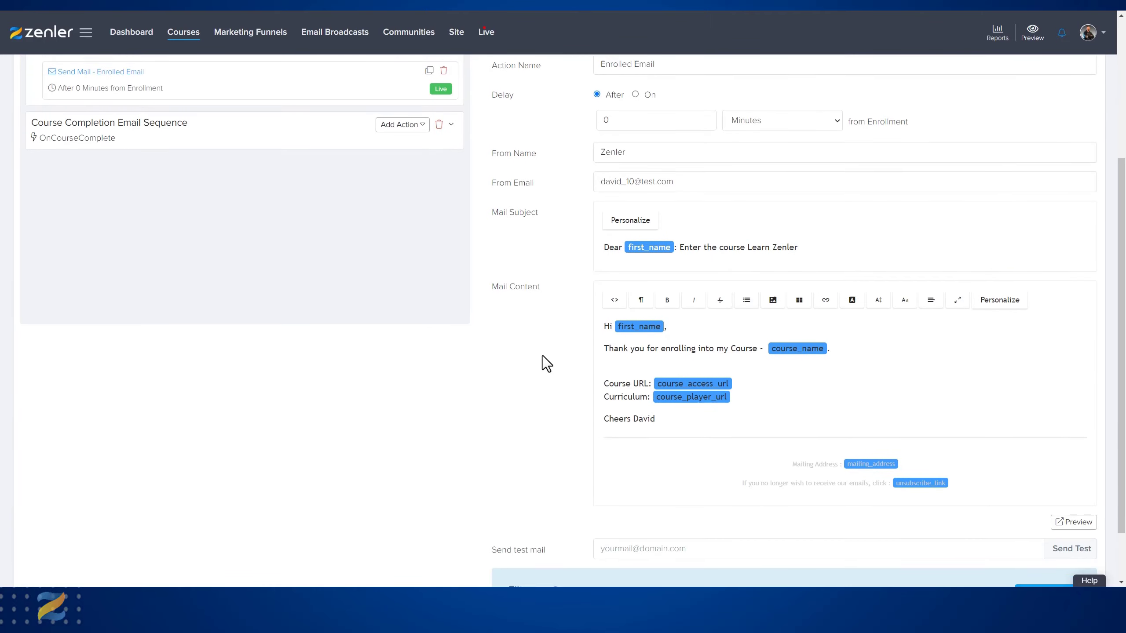
scroll(542, 356, up, 4)
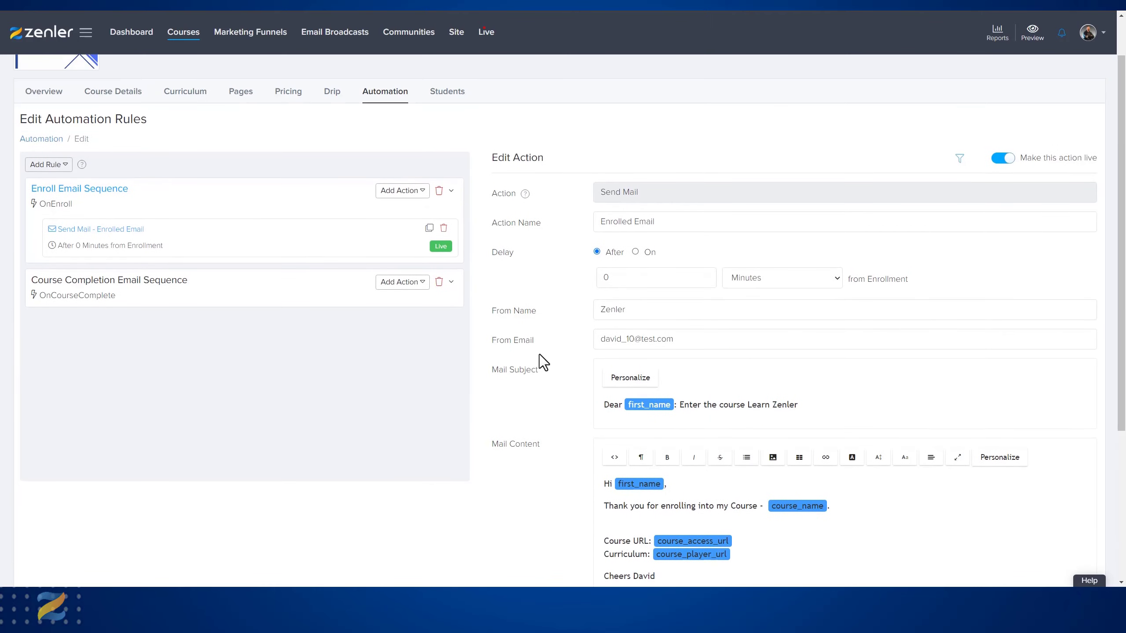
click(429, 228)
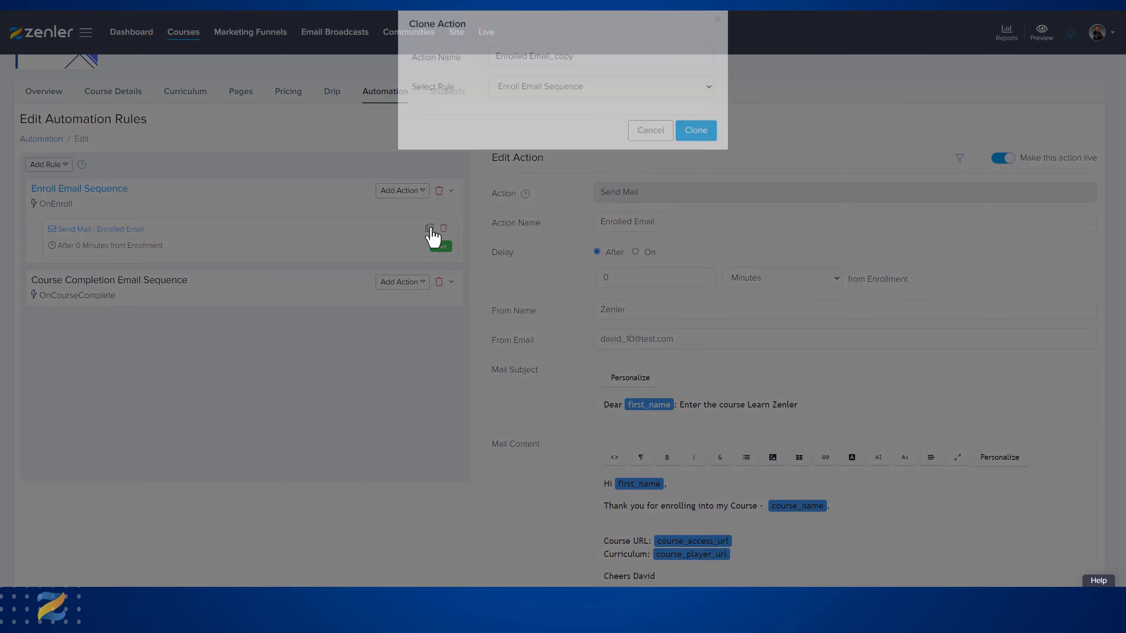
drag(585, 76, 502, 77)
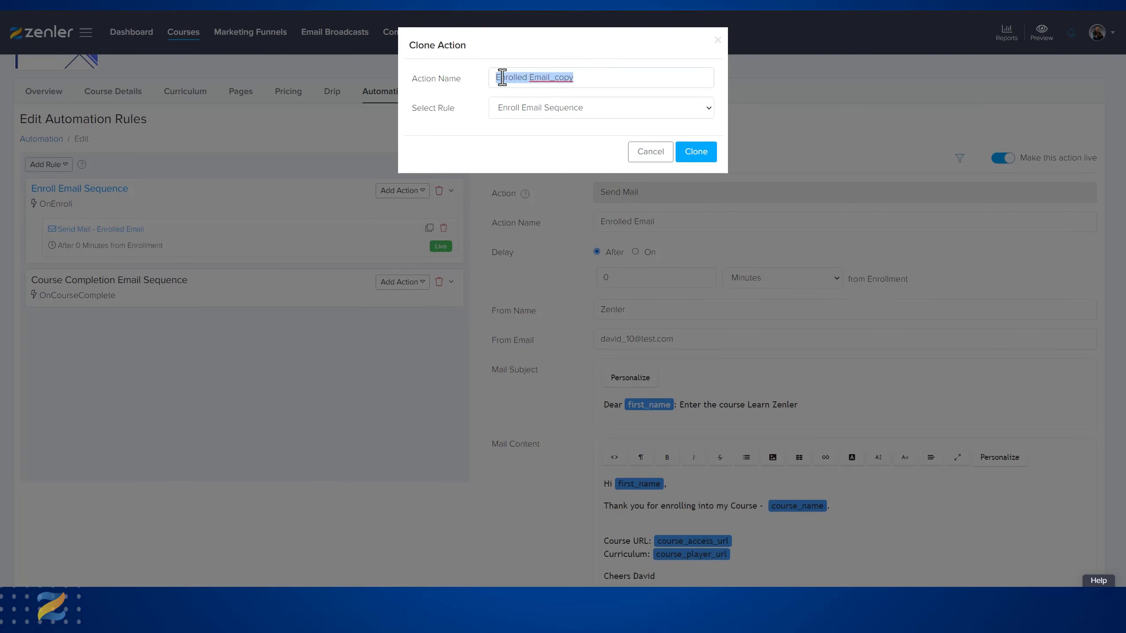
text(Second Mail)
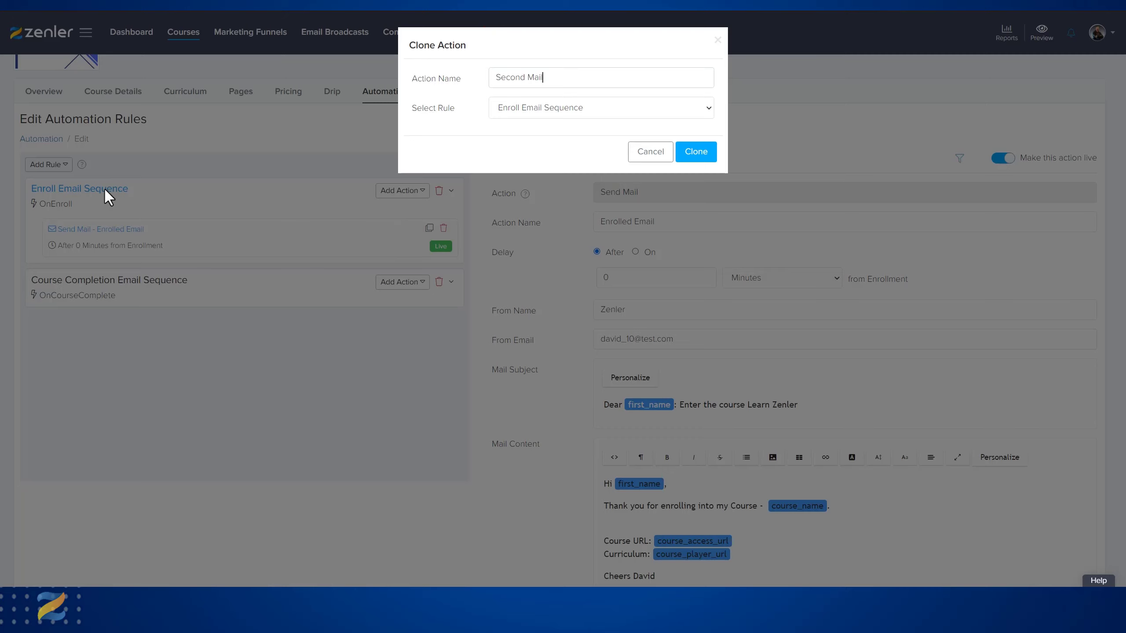
click(692, 109)
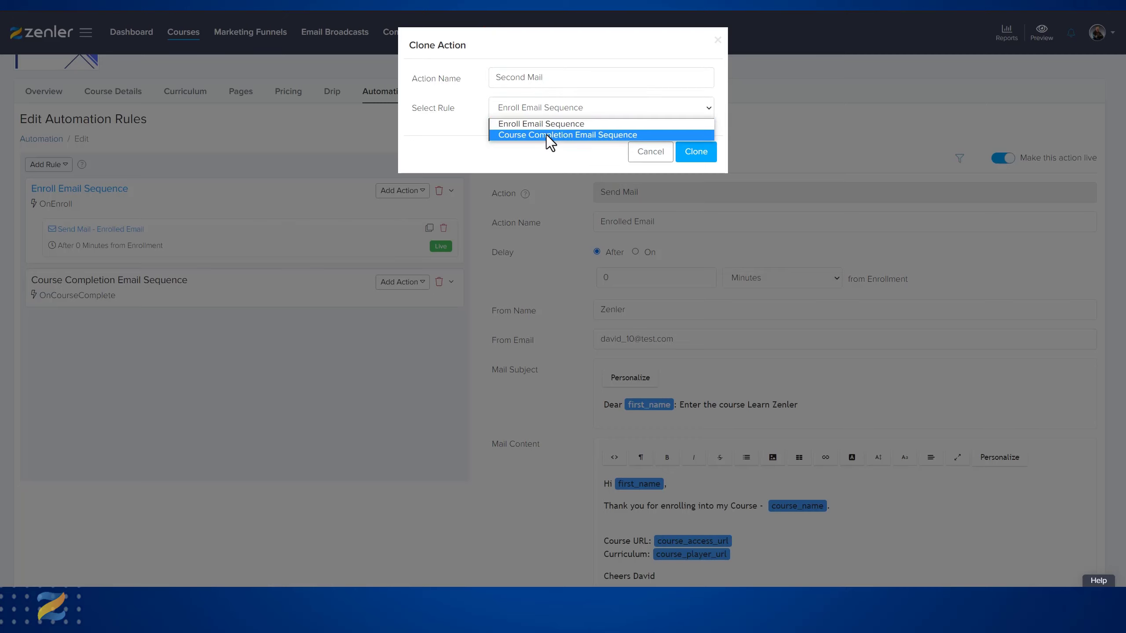
click(540, 123)
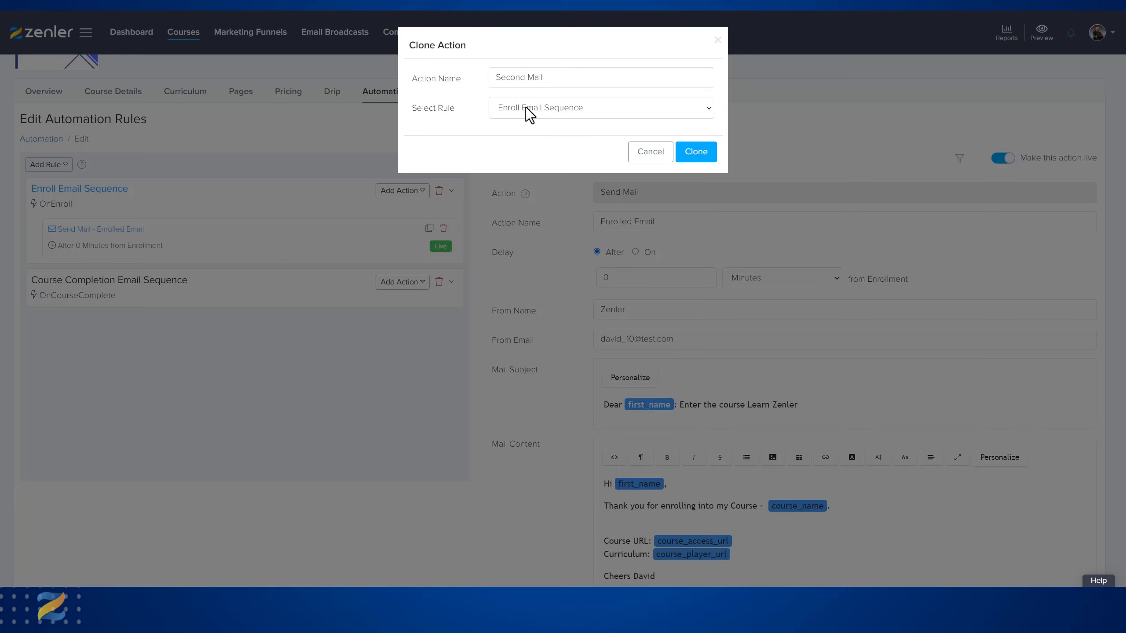
click(696, 152)
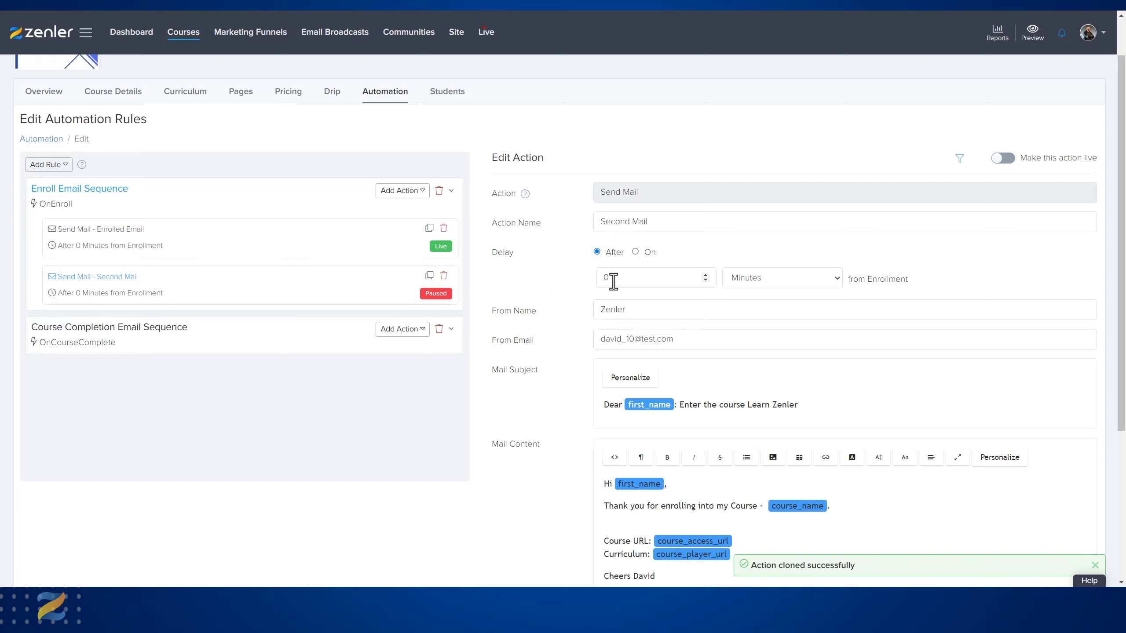
Set the Second Mail action's delay to 1 Days from enrollment
drag(614, 281, 592, 278)
text(1)
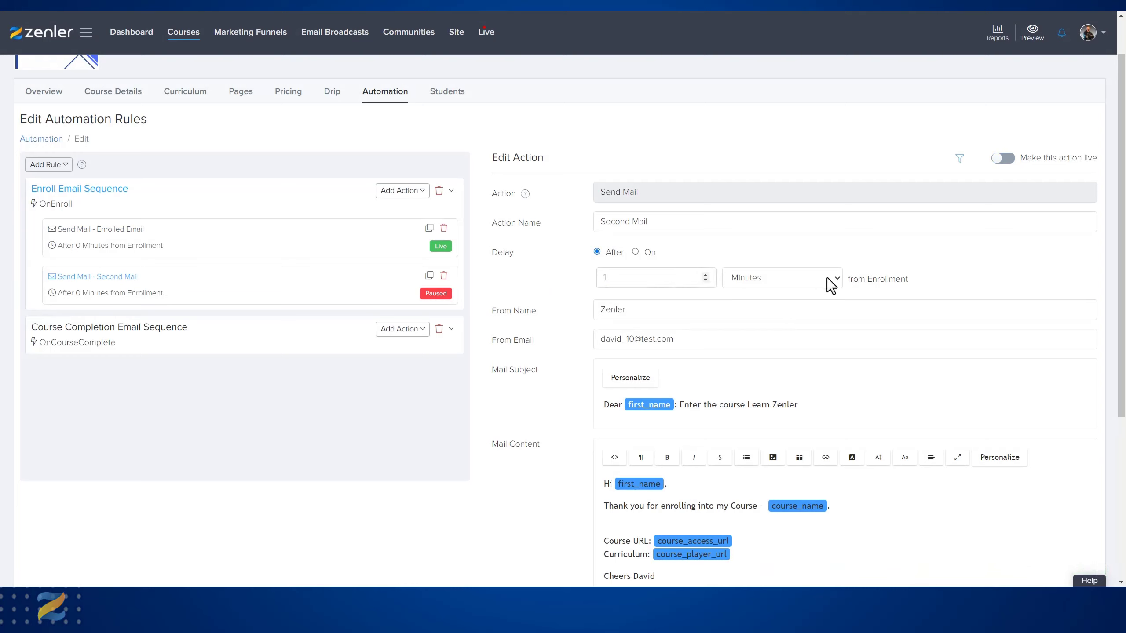
click(827, 278)
click(742, 315)
Replace the text following the first_name tag in Second Mail's subject with "How are you doing"
scroll(572, 413, down, 2)
drag(685, 295, 803, 296)
key(BackSpace)
key(BackSpace)
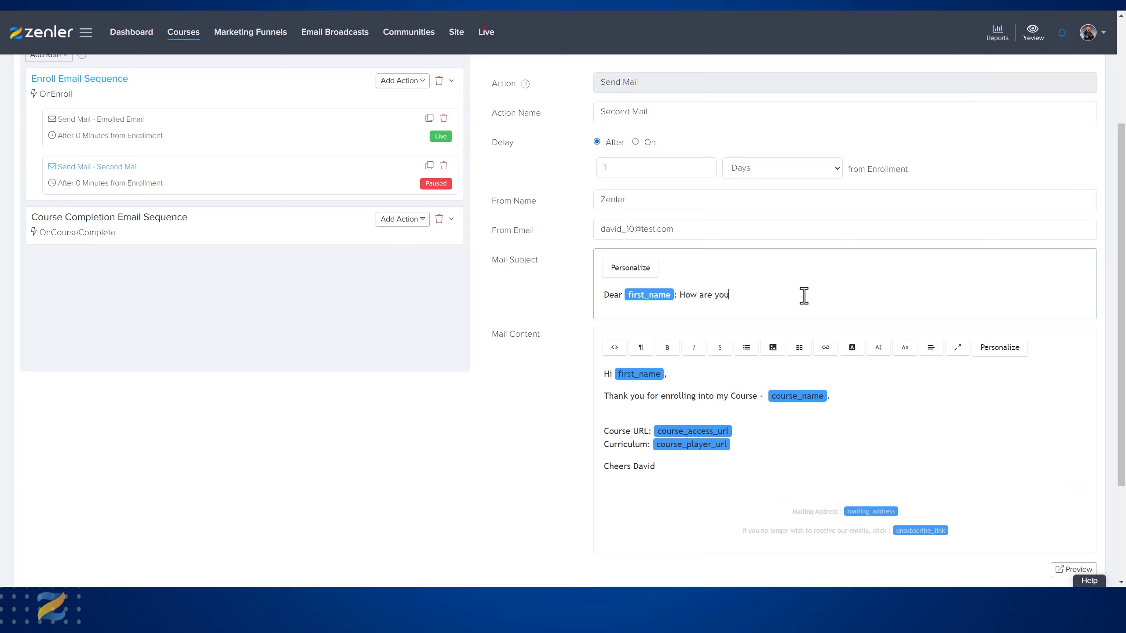
text(How are you doing)
click(667, 419)
Save the Second Mail action and make it live without applying the changes to existing students
scroll(555, 419, down, 3)
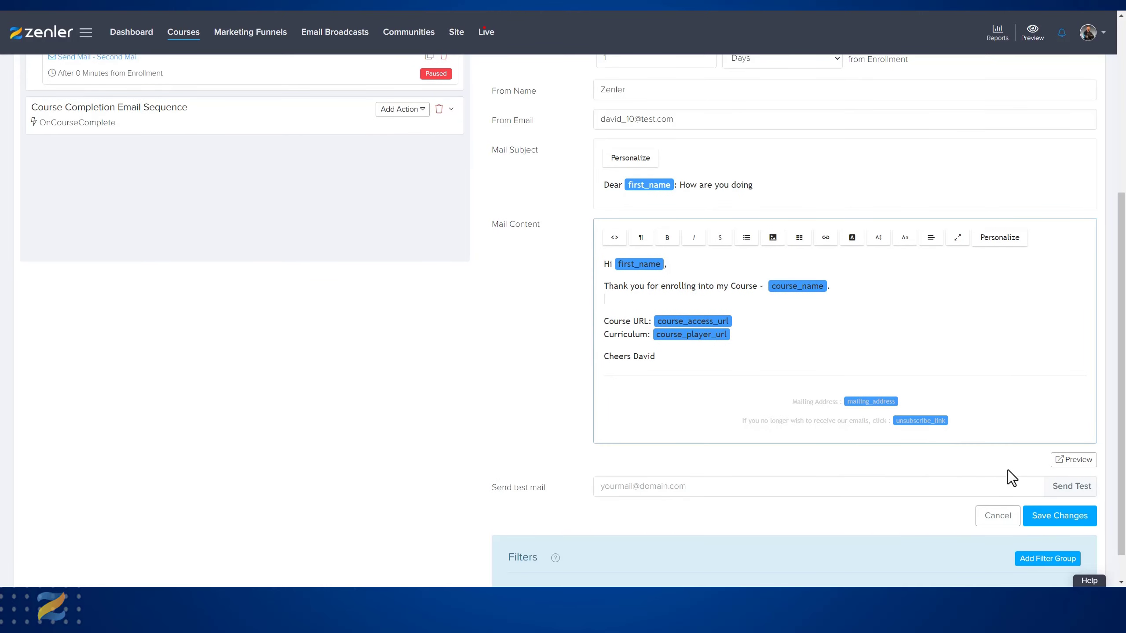
click(1047, 517)
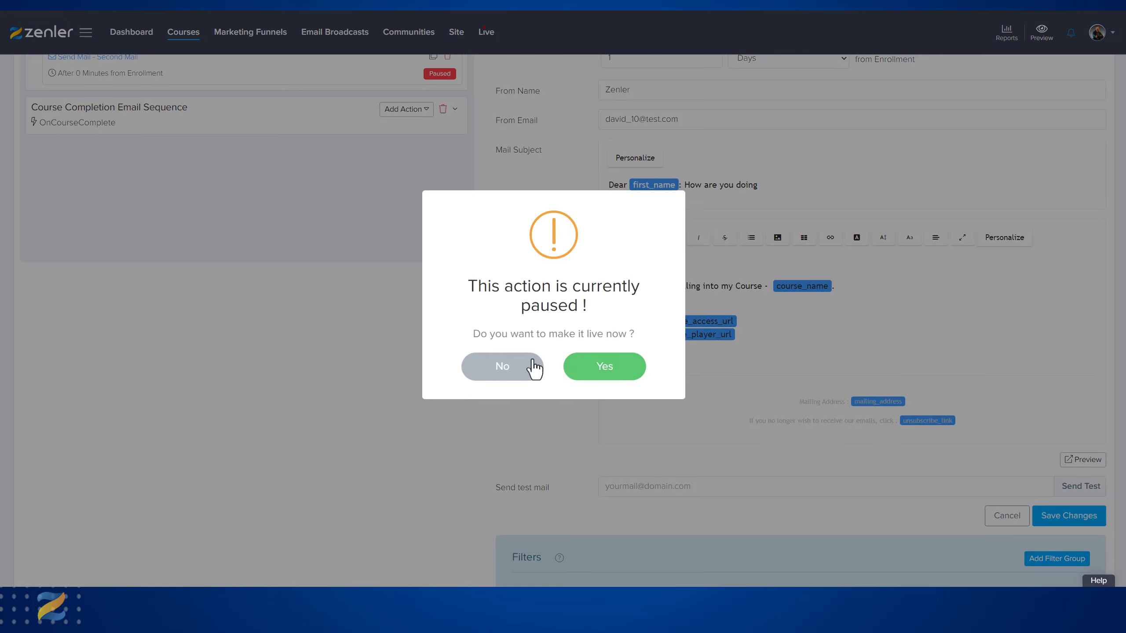
drag(477, 283, 606, 308)
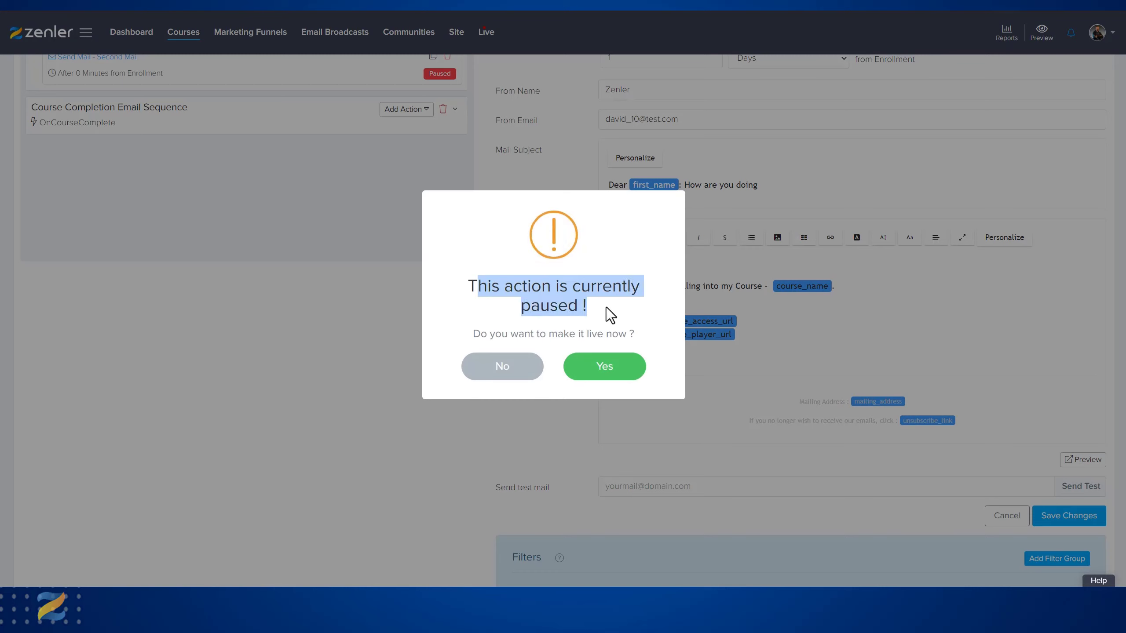
click(605, 376)
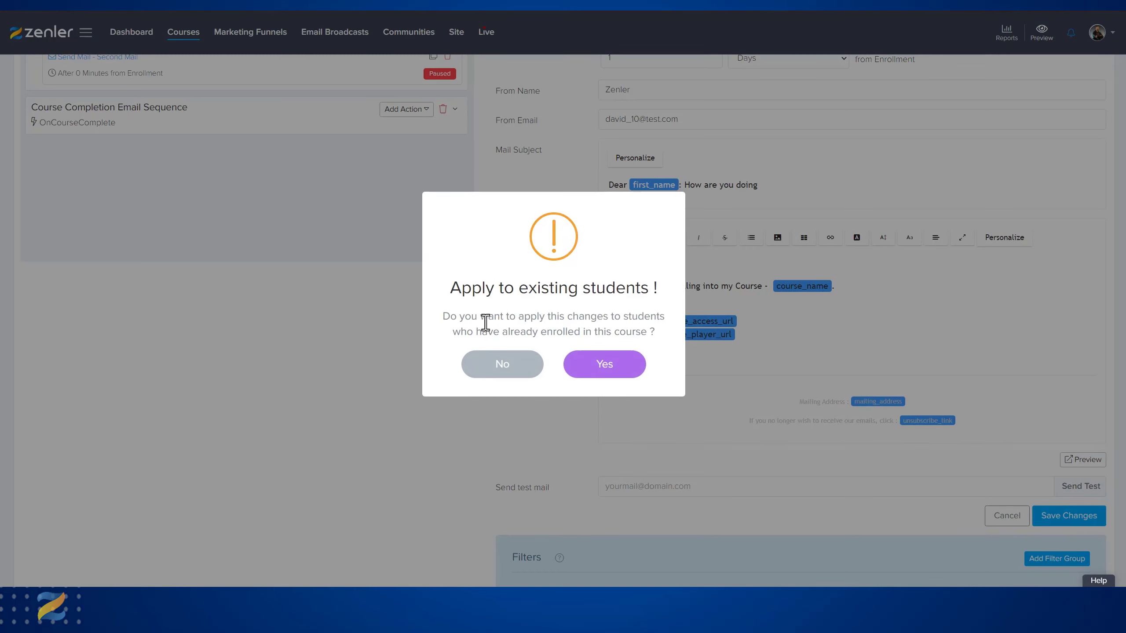
drag(451, 288, 666, 288)
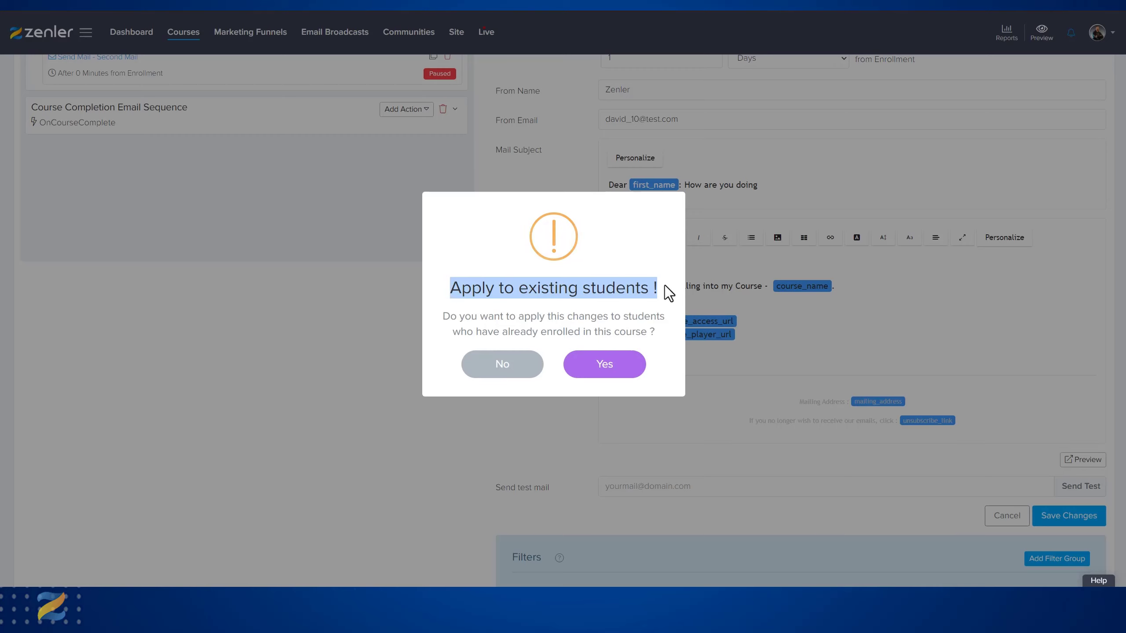
drag(441, 319, 664, 332)
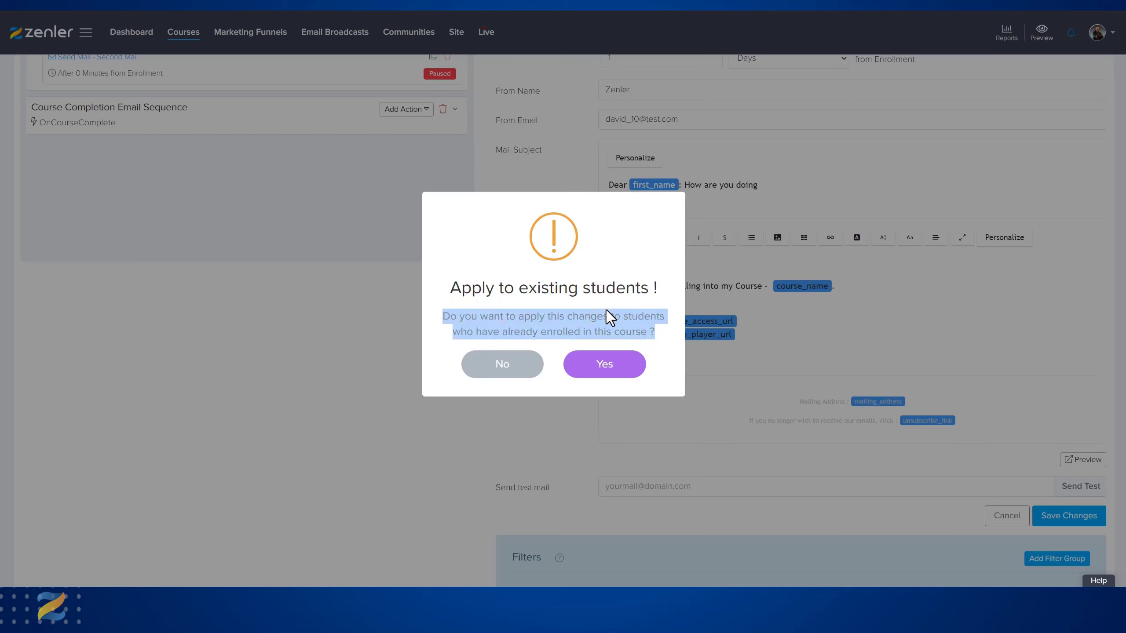
click(504, 367)
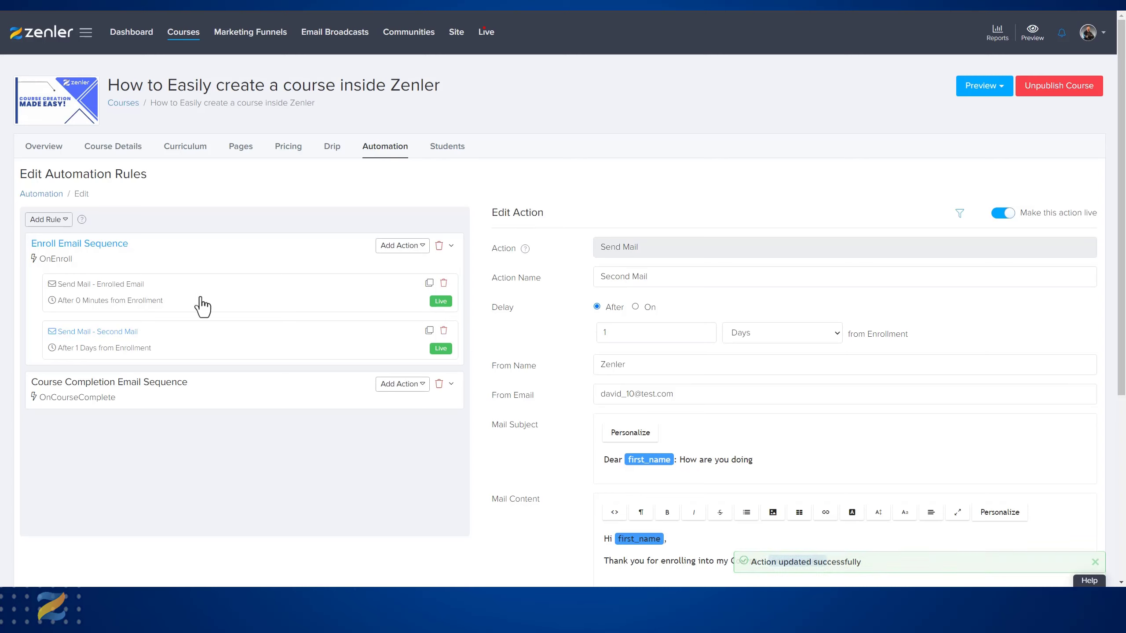
Review the delay settings of the Enrolled Email and Second Mail actions, and the latter's mail content
click(246, 298)
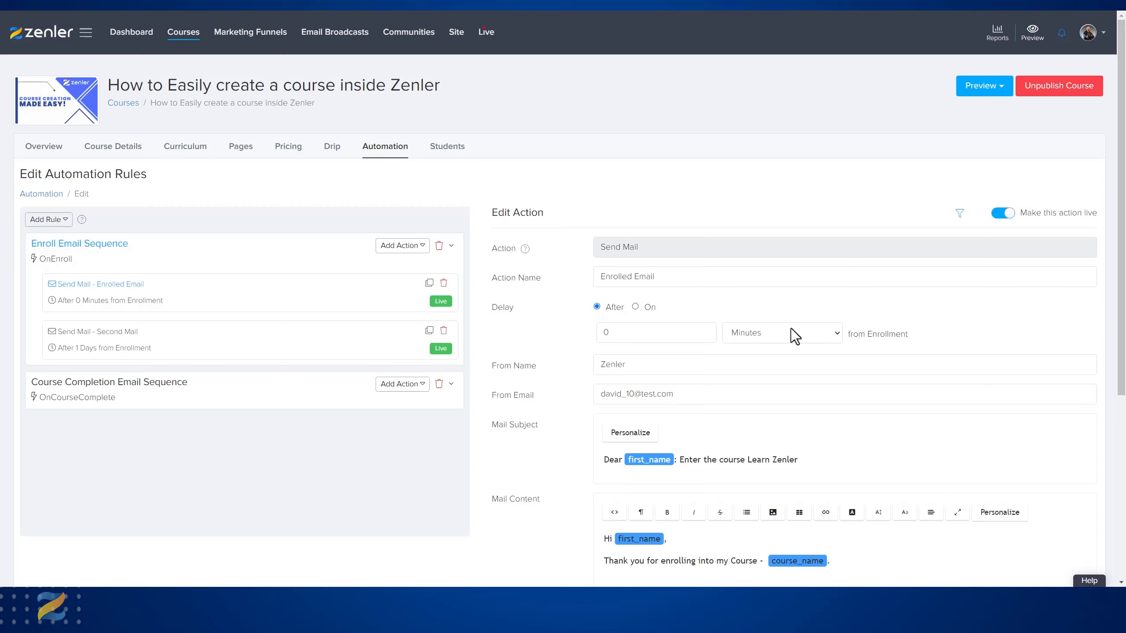
click(222, 350)
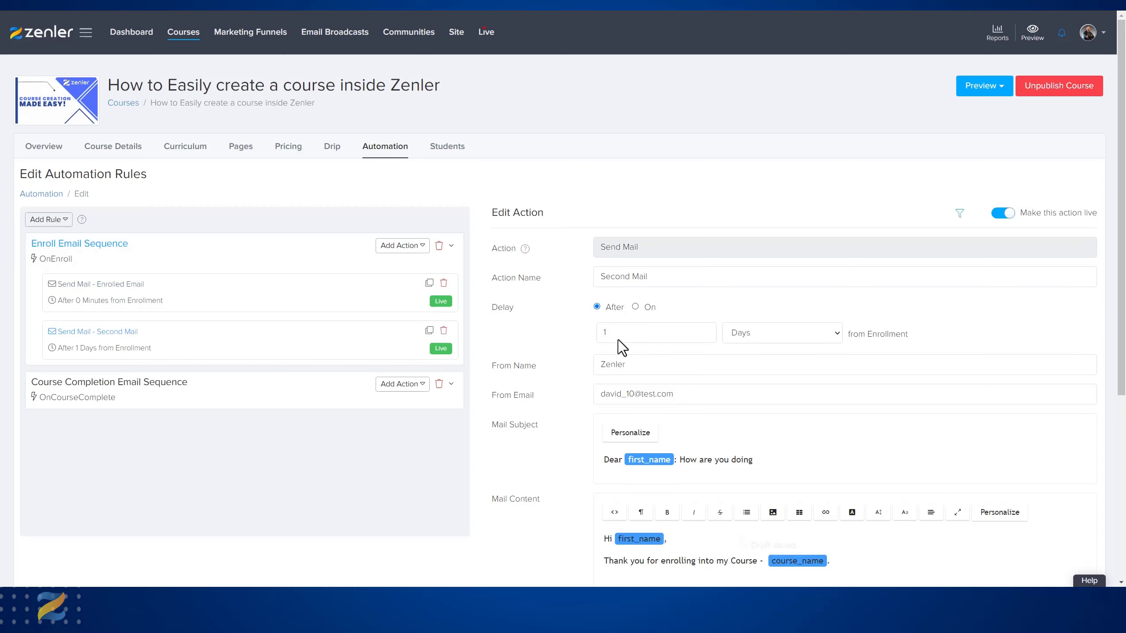
double_click(597, 334)
scroll(547, 457, down, 5)
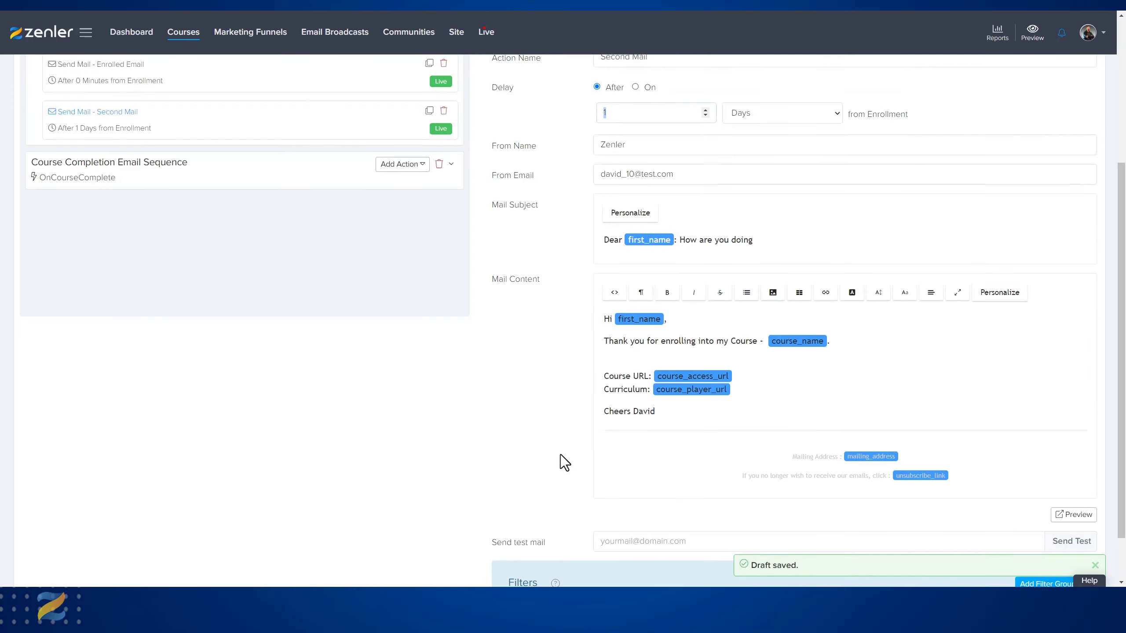
scroll(560, 454, up, 5)
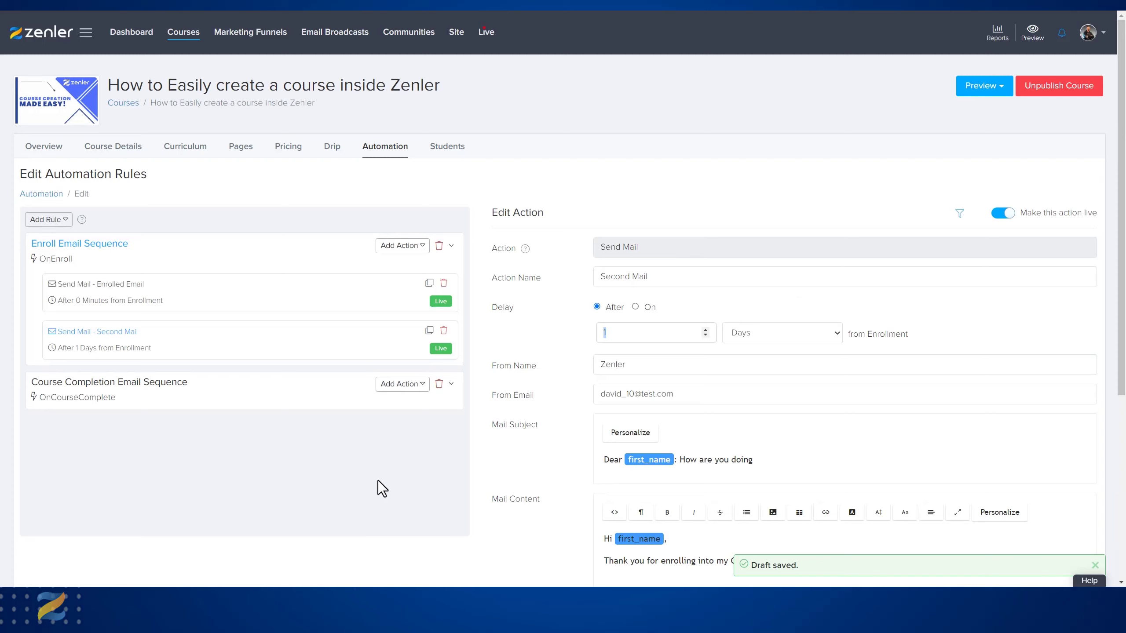